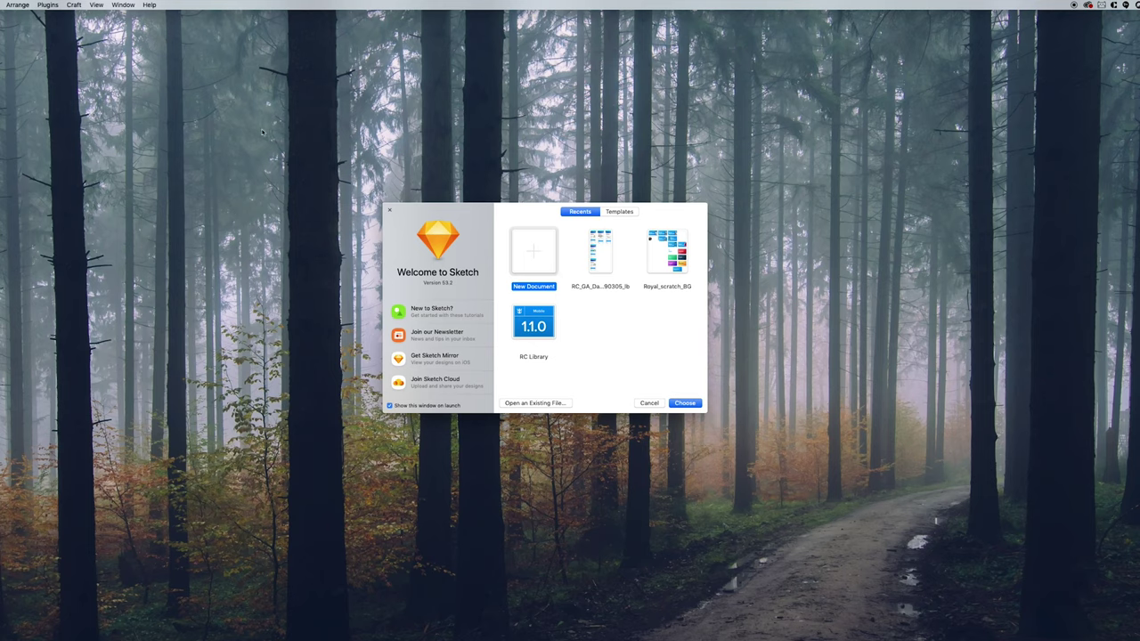
- Launch the Material theme editor from Plugins and dismiss the Welcome window
{"action": "left_click", "coordinate": [48, 5]}
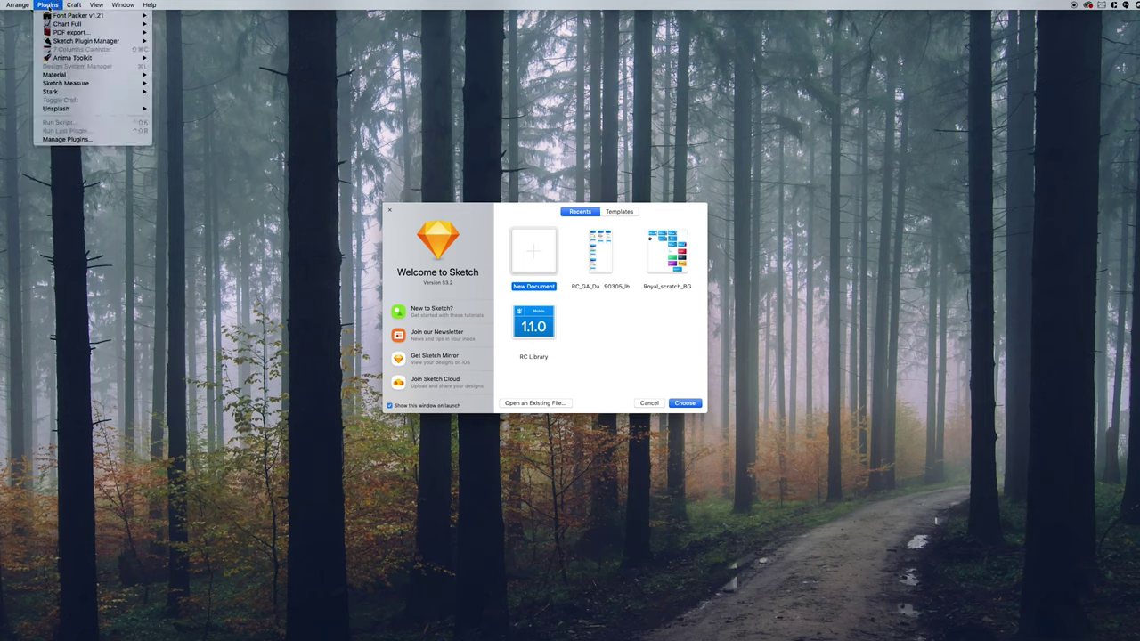
{"action": "mouse_move", "coordinate": [55, 76]}
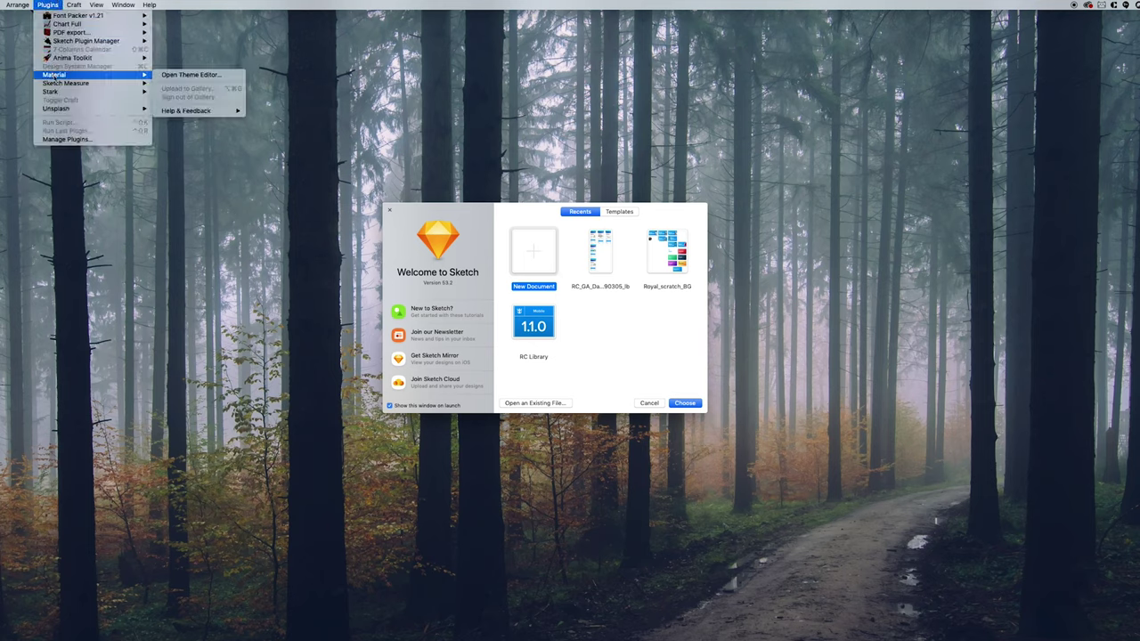
{"action": "left_click", "coordinate": [172, 76]}
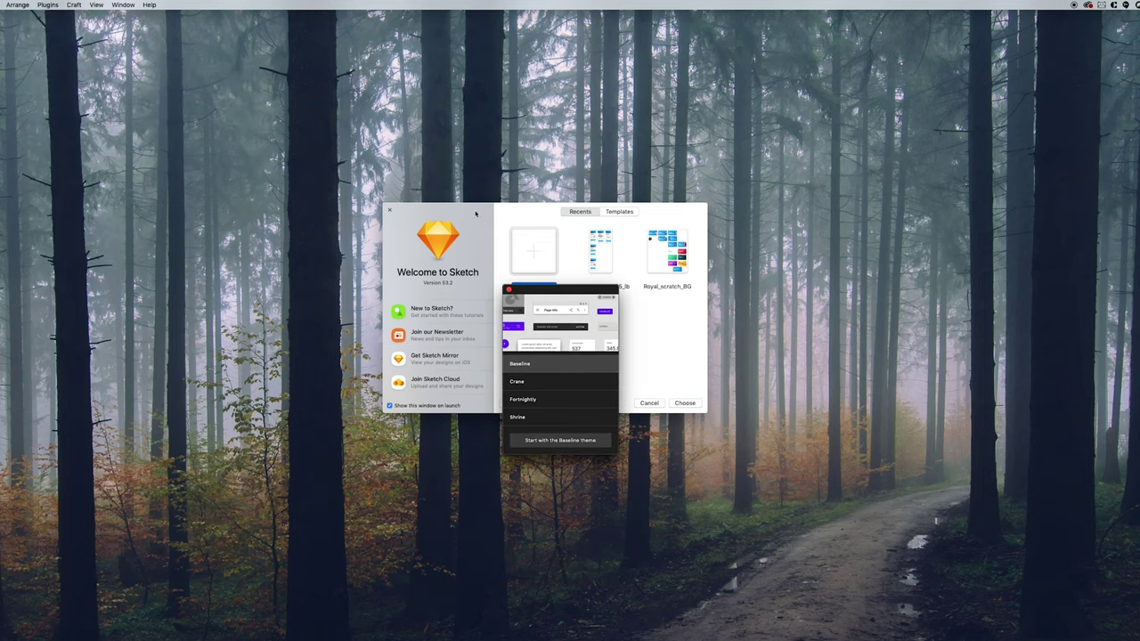
{"action": "left_click", "coordinate": [391, 211]}
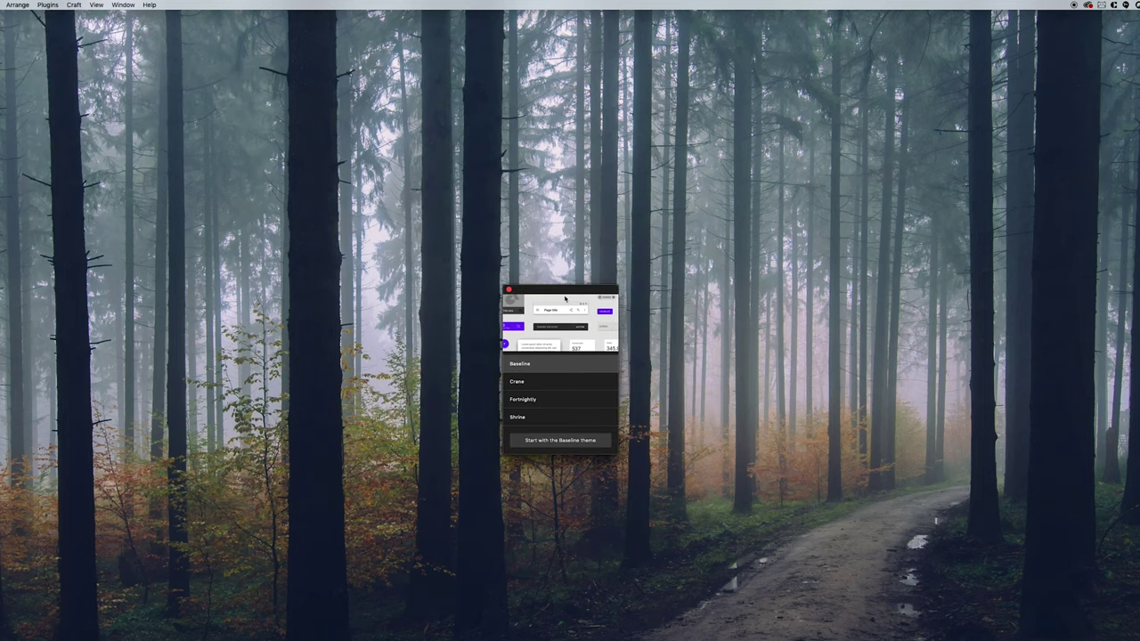
{"action": "left_click_drag", "start_coordinate": [564, 298], "coordinate": [560, 223]}
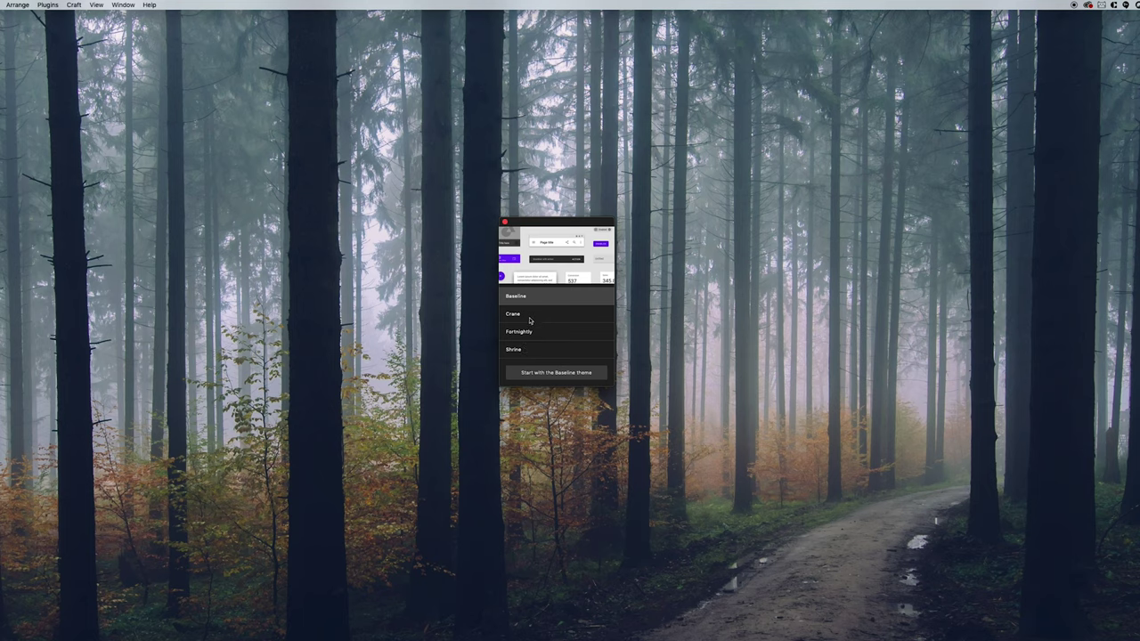
- Preview the Baseline, Crane and Shrine themes, then start a new theme from Fortnightly
{"action": "left_click", "coordinate": [530, 321]}
{"action": "left_click", "coordinate": [528, 332]}
{"action": "left_click", "coordinate": [524, 350]}
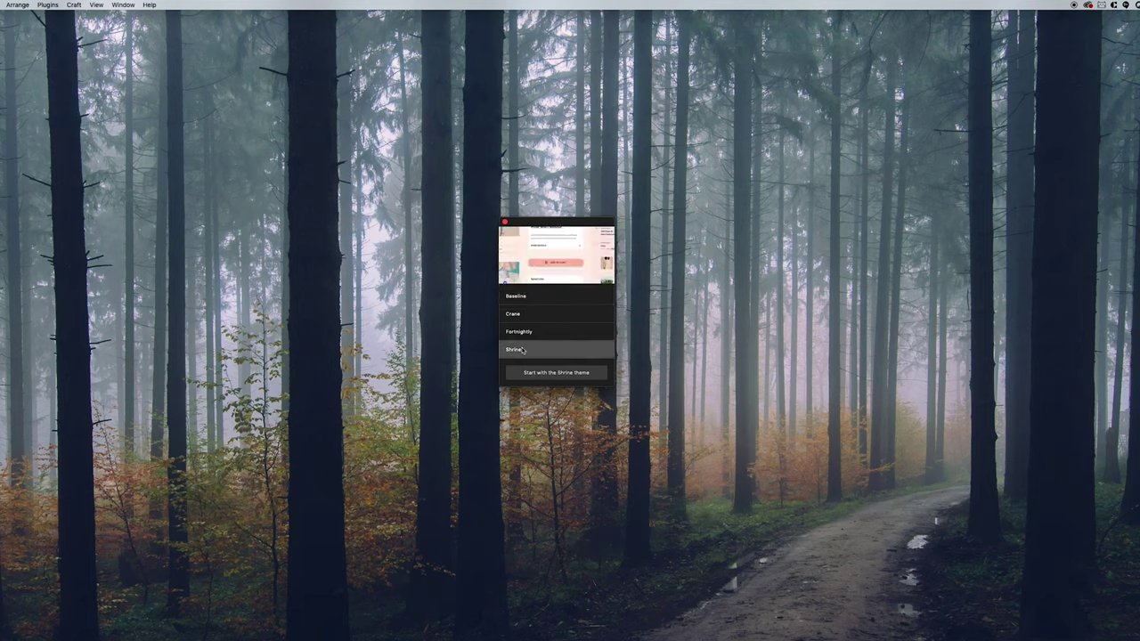
{"action": "left_click", "coordinate": [525, 298]}
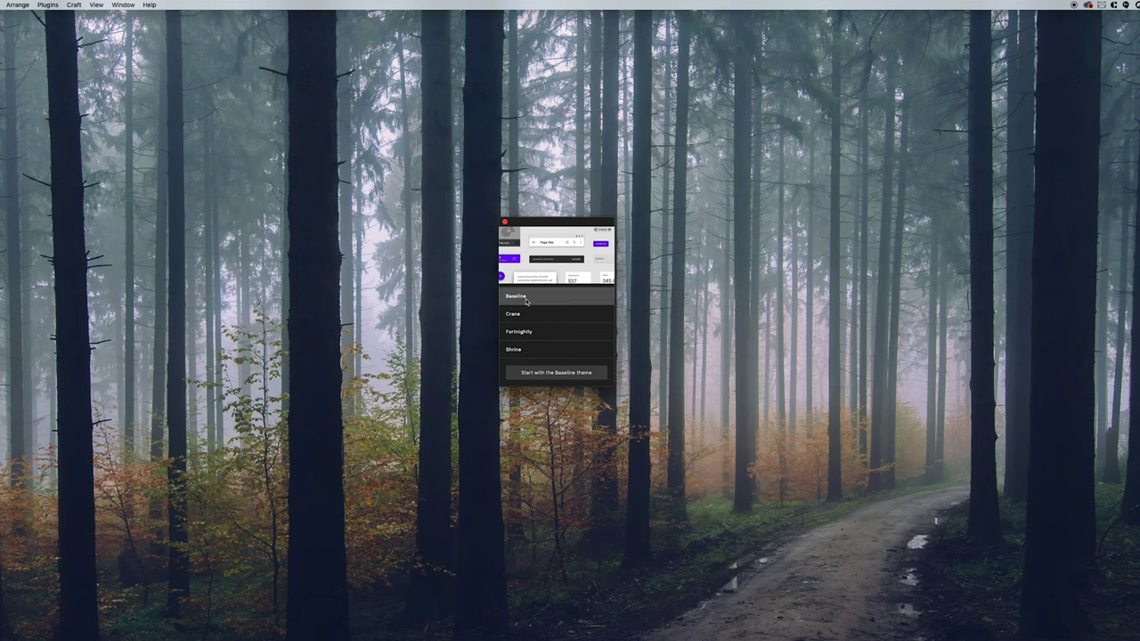
{"action": "left_click", "coordinate": [525, 314]}
{"action": "left_click", "coordinate": [525, 331]}
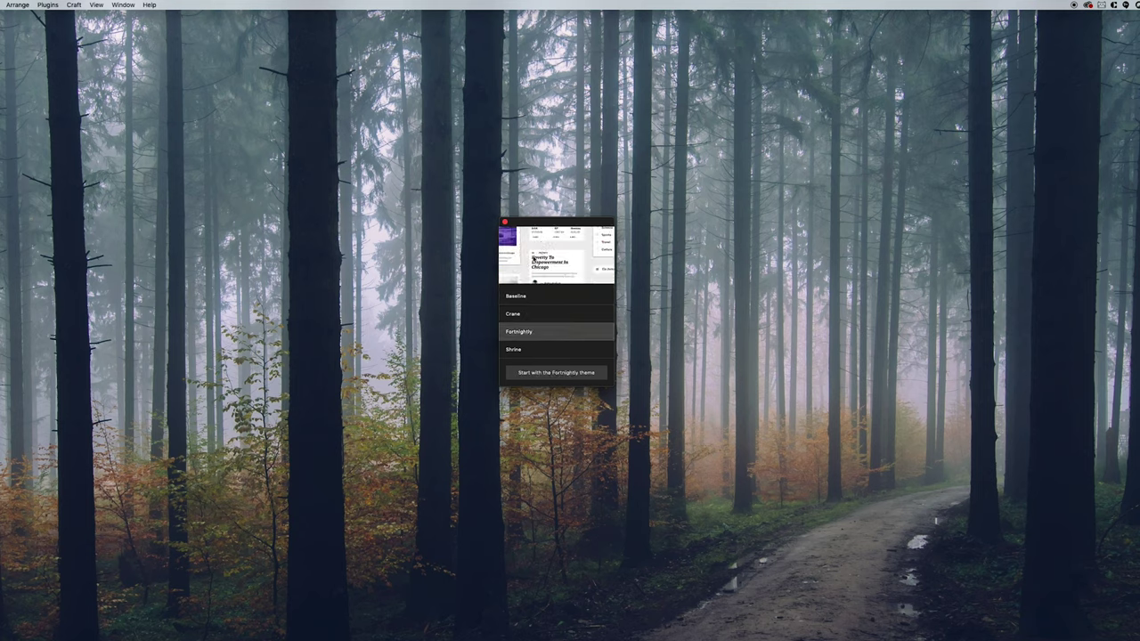
{"action": "left_click", "coordinate": [526, 298]}
{"action": "left_click", "coordinate": [525, 316]}
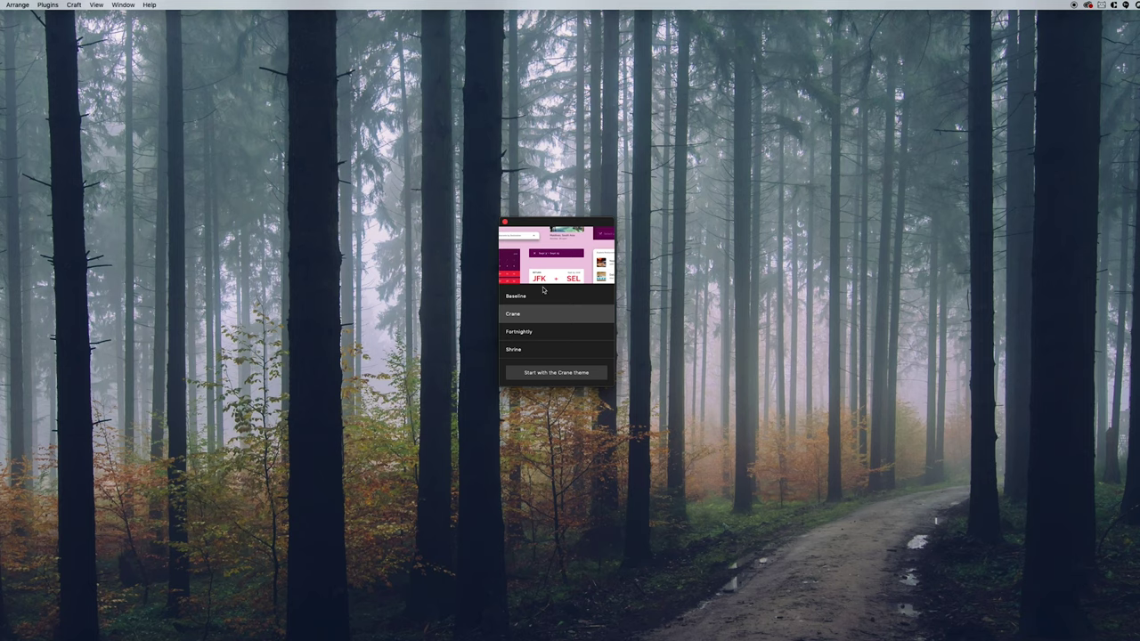
{"action": "left_click", "coordinate": [525, 333]}
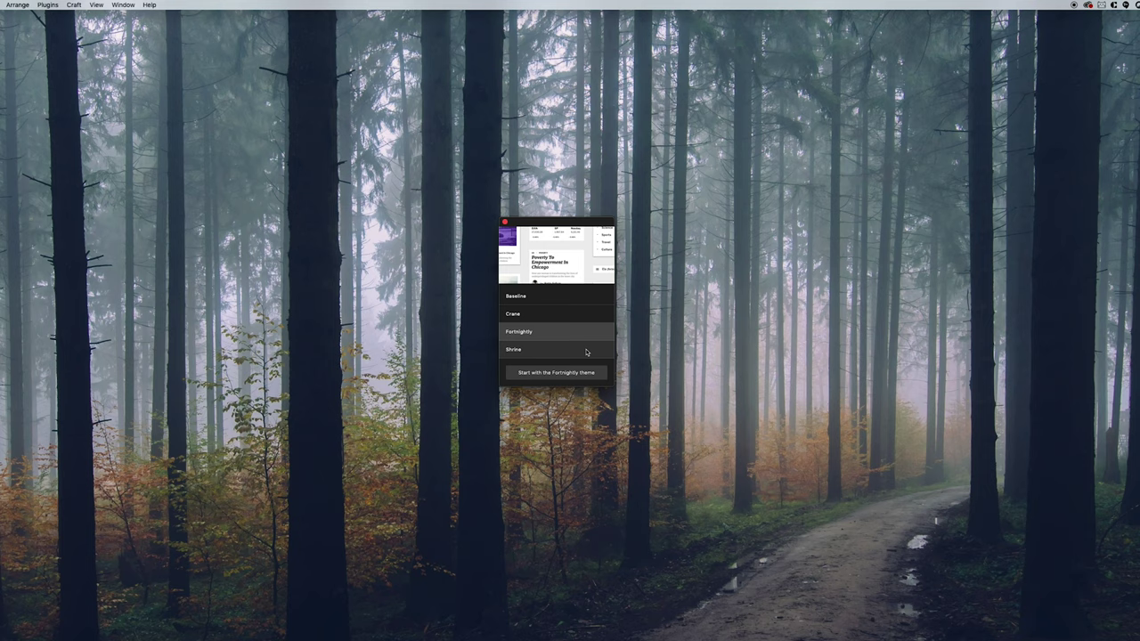
{"action": "left_click", "coordinate": [542, 374]}
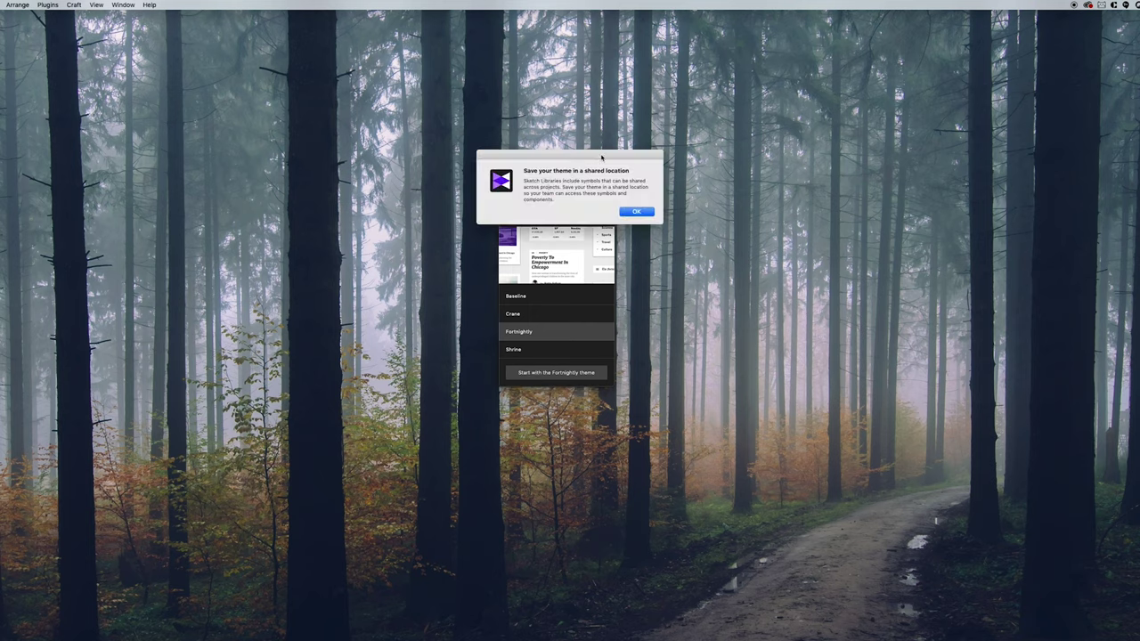
- Acknowledge the shared-location notice and save the Fortnightly theme to the Desktop
{"action": "left_click_drag", "start_coordinate": [601, 157], "coordinate": [584, 259]}
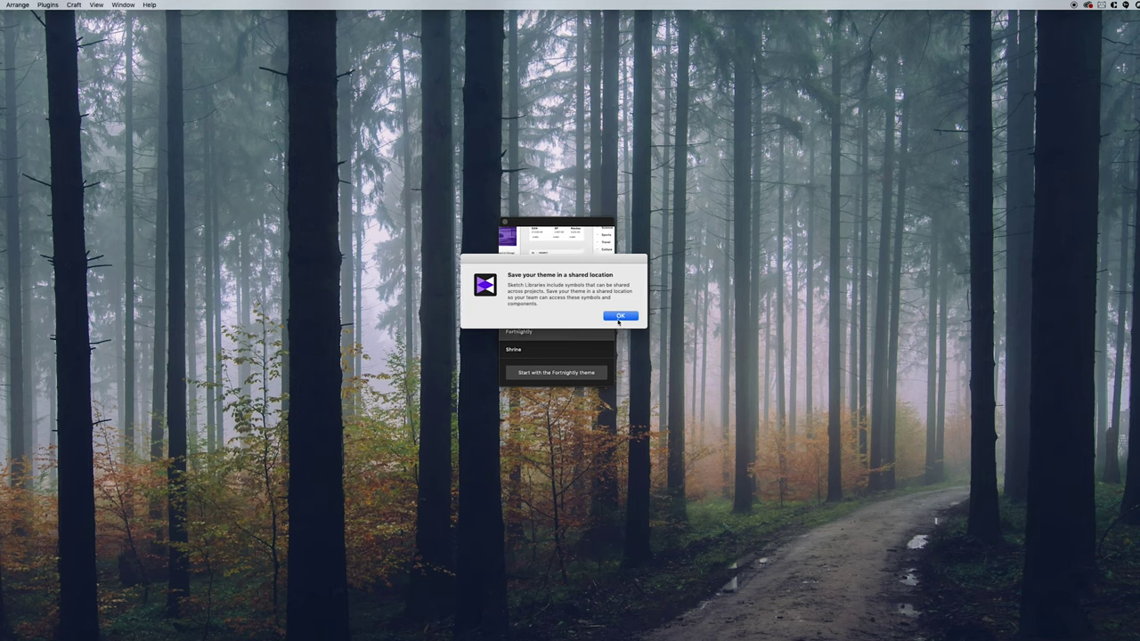
{"action": "left_click", "coordinate": [621, 316]}
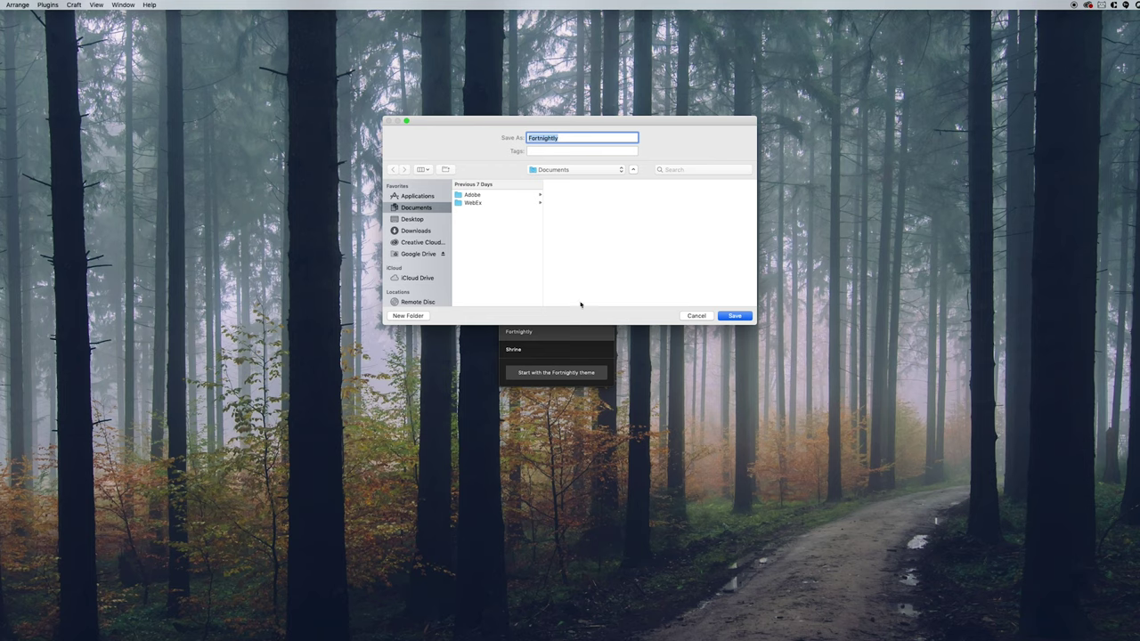
{"action": "left_click", "coordinate": [419, 221]}
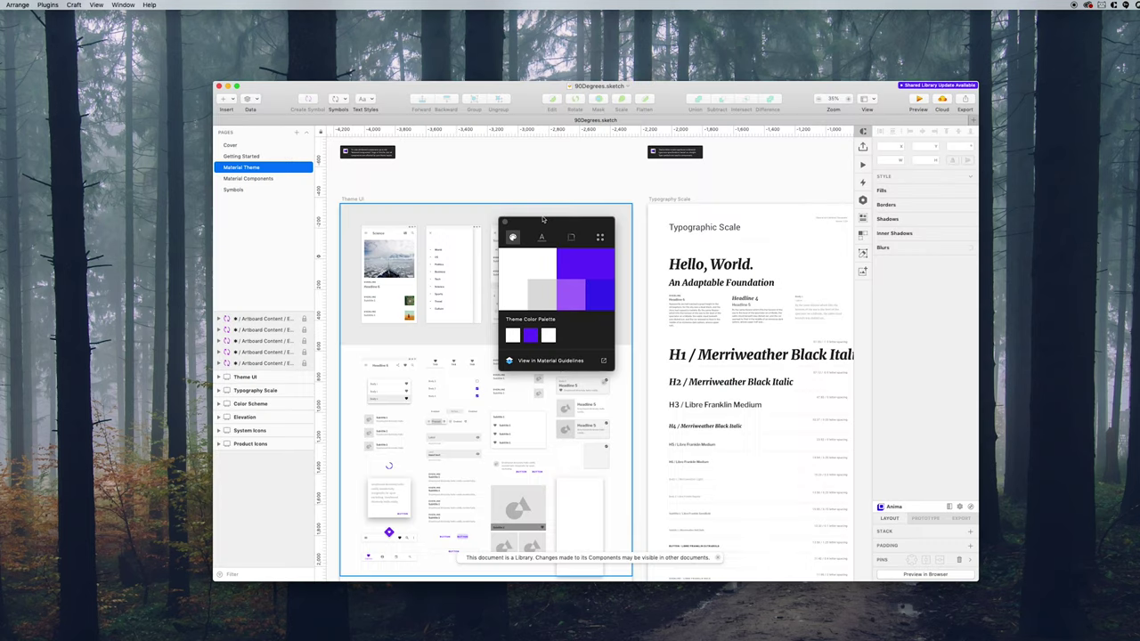
- Shift the theme's primary colour hue to a deep purple
{"action": "mouse_move", "coordinate": [546, 223]}
{"action": "left_mouse_down"}
{"action": "mouse_move", "coordinate": [995, 347]}
{"action": "mouse_move", "coordinate": [1028, 346]}
{"action": "left_mouse_up"}
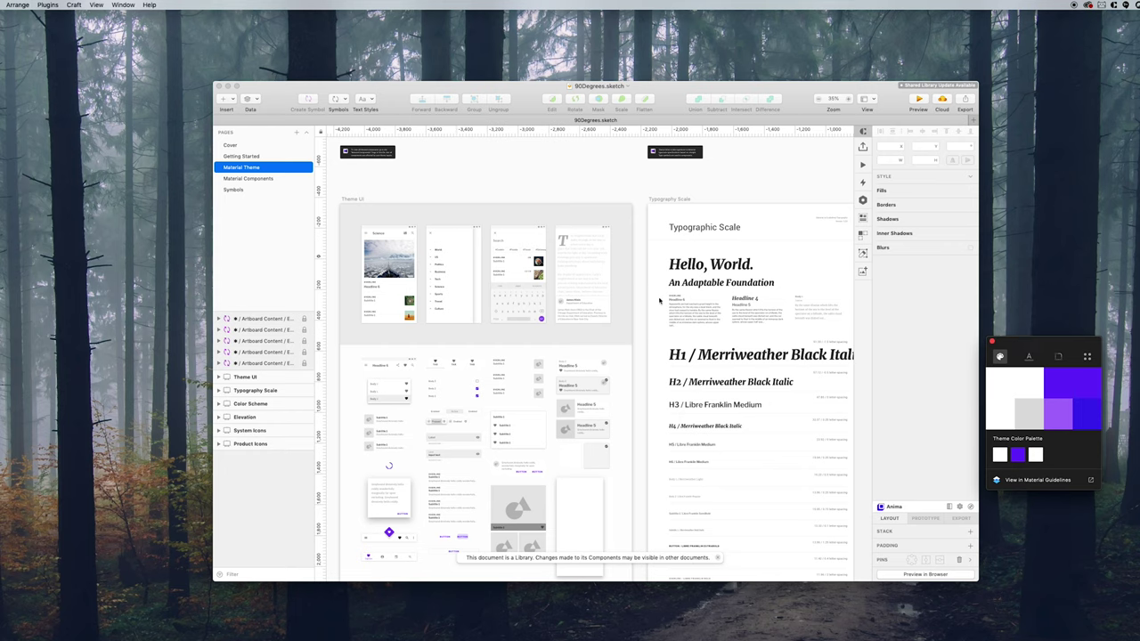
{"action": "left_click_drag", "start_coordinate": [1059, 337], "coordinate": [583, 234]}
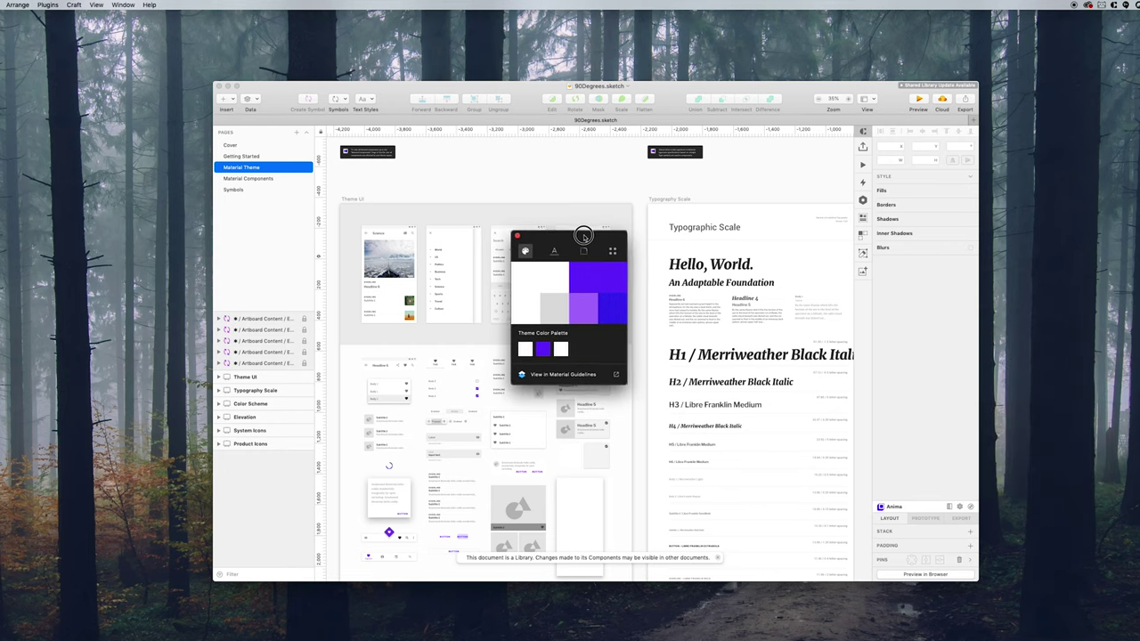
{"action": "left_click", "coordinate": [525, 349]}
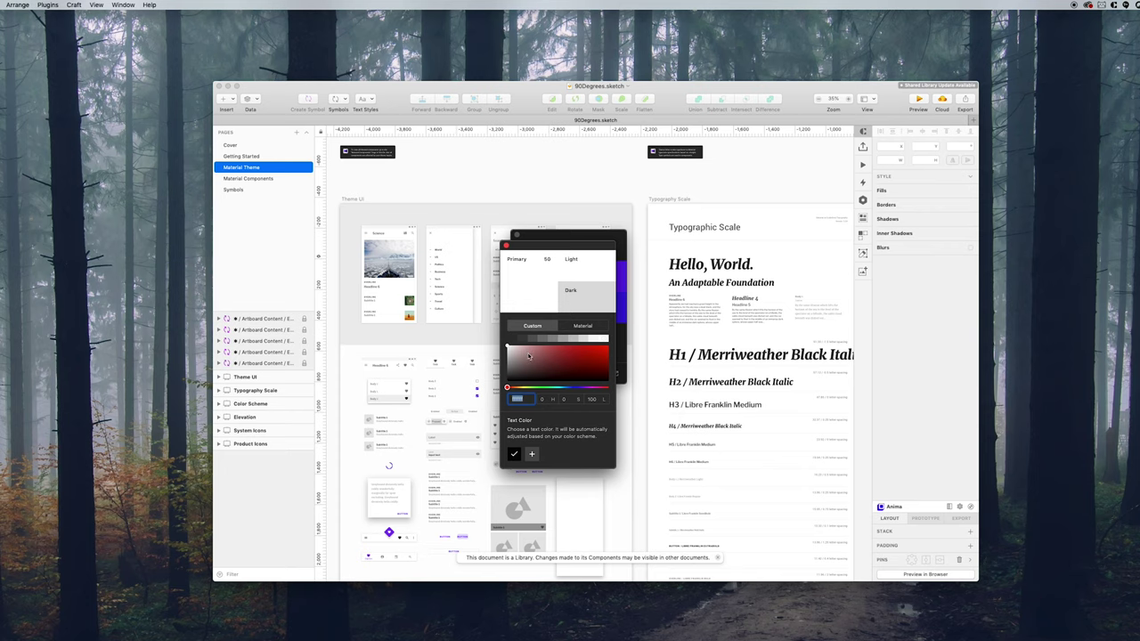
{"action": "left_click_drag", "start_coordinate": [531, 390], "coordinate": [587, 374]}
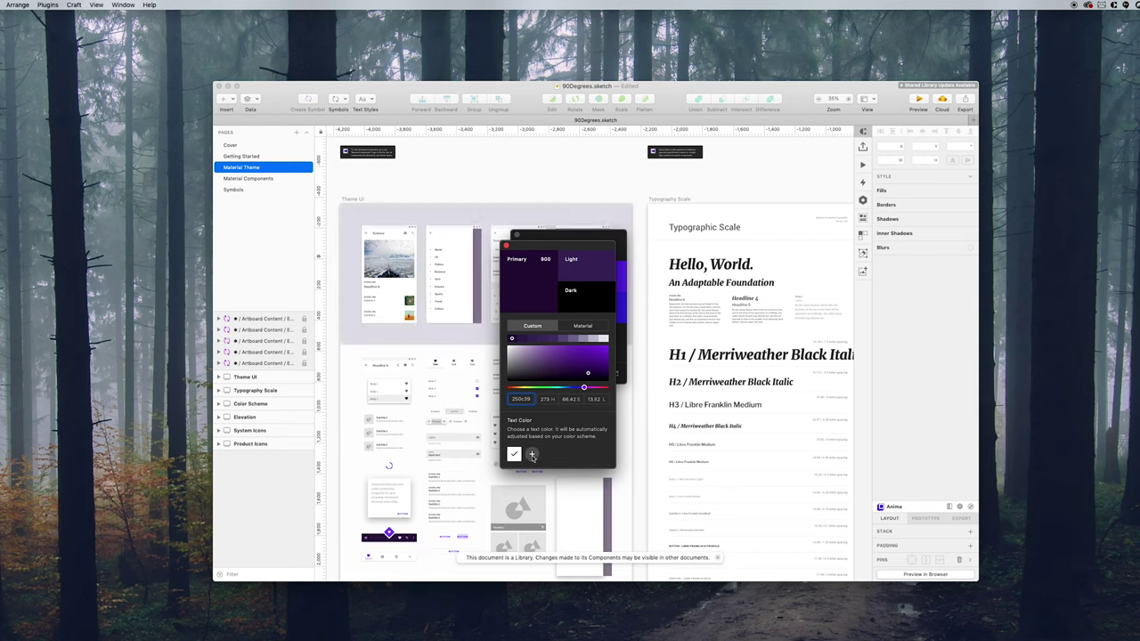
- Set a light grey text colour (e6e6e6) and confirm it passes the AA and AAA contrast checks
{"action": "left_click", "coordinate": [532, 455]}
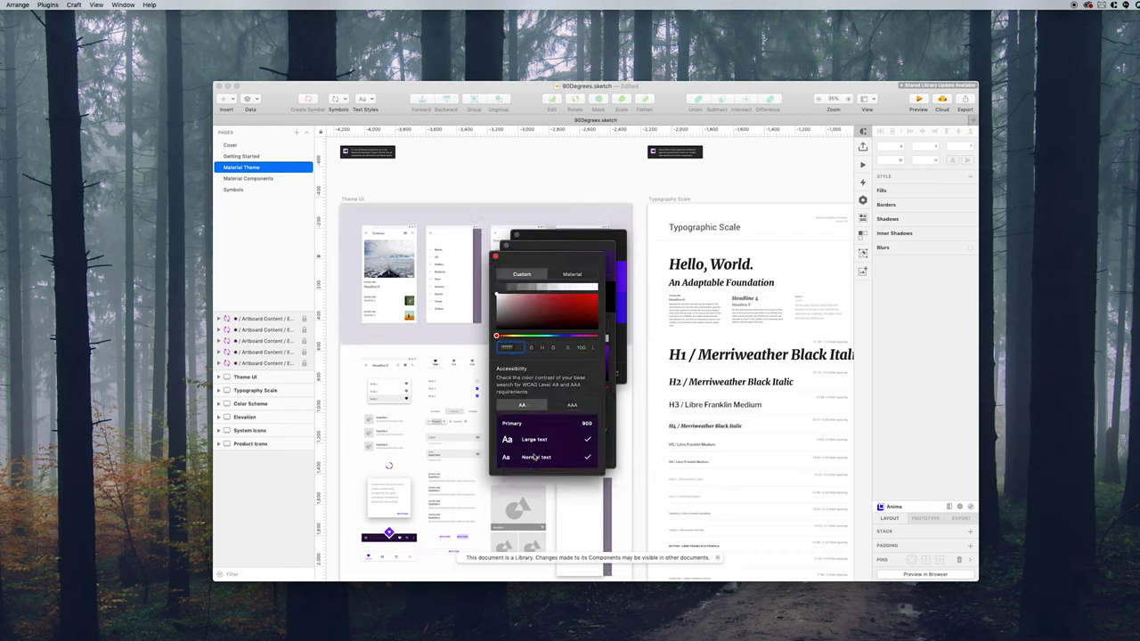
{"action": "left_click_drag", "start_coordinate": [499, 303], "coordinate": [496, 299]}
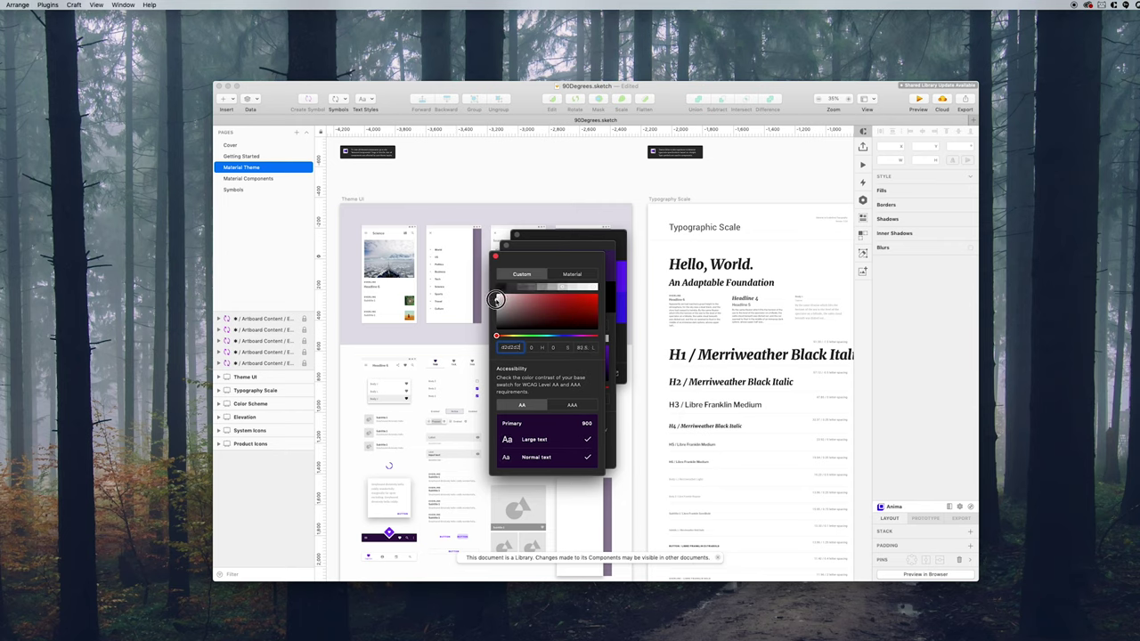
{"action": "left_click", "coordinate": [574, 290]}
{"action": "left_click", "coordinate": [572, 406]}
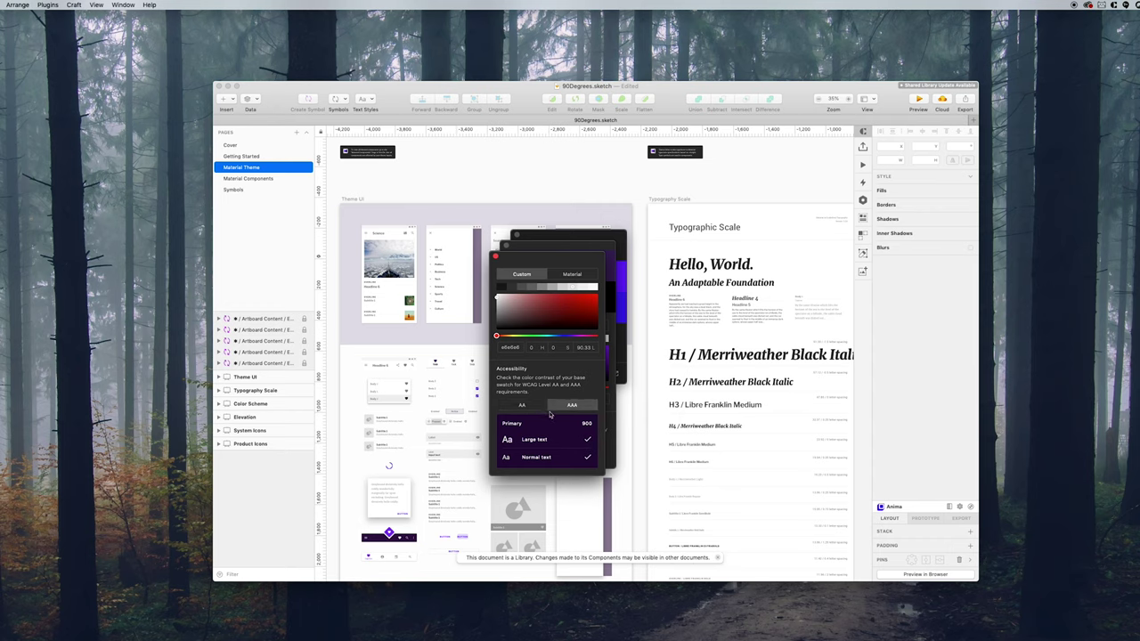
{"action": "left_click", "coordinate": [522, 405]}
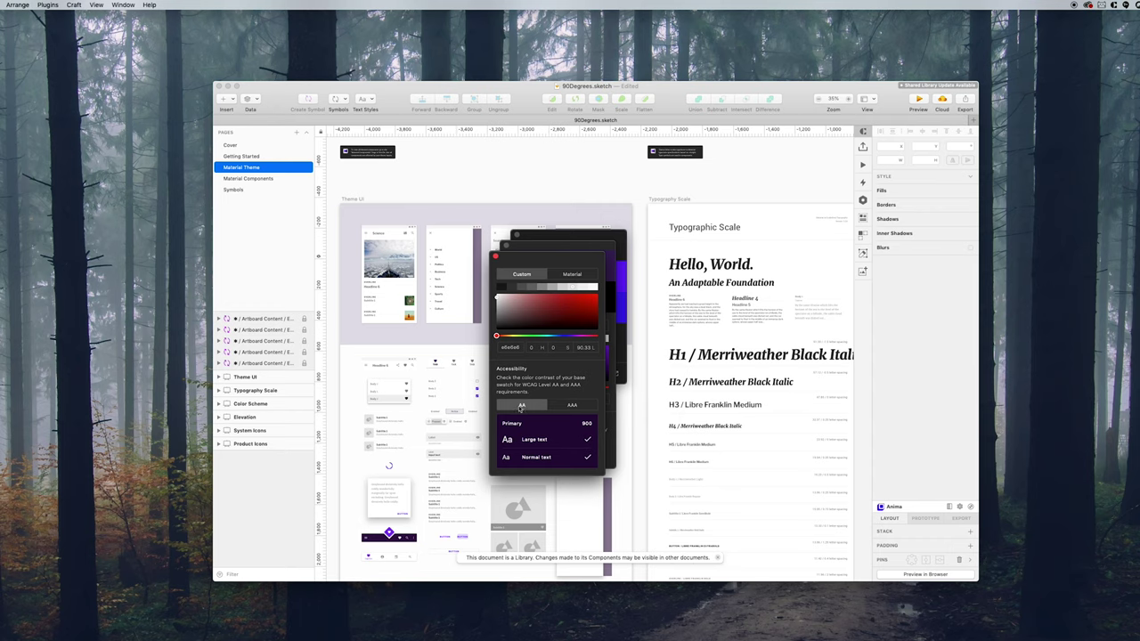
{"action": "left_click", "coordinate": [496, 258]}
{"action": "key", "text": "Escape"}
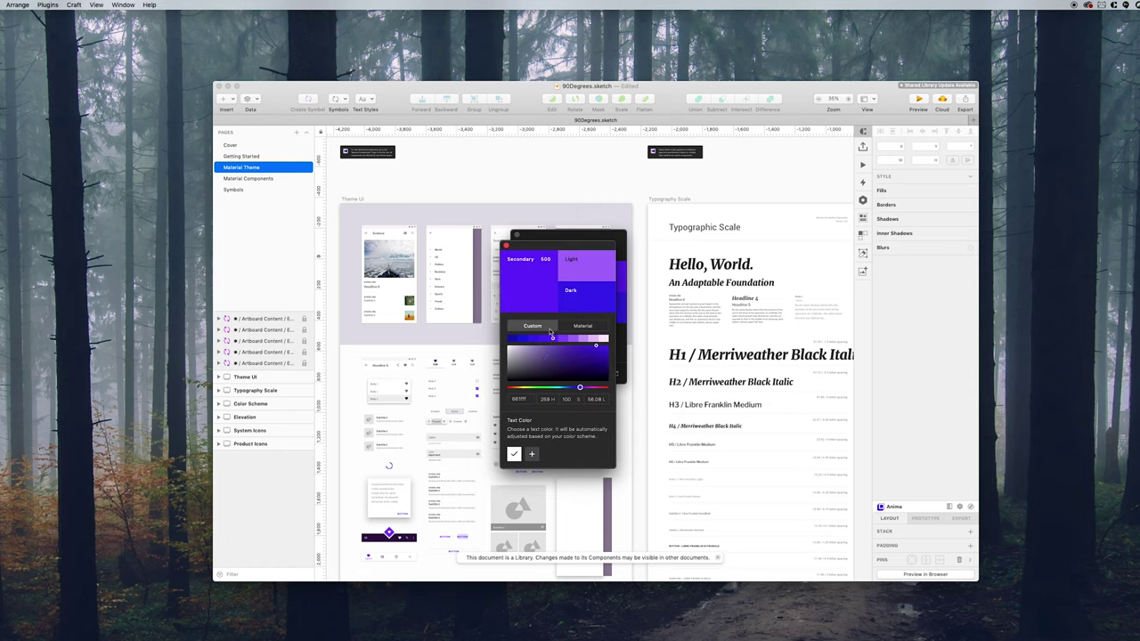
{"action": "left_click_drag", "start_coordinate": [584, 390], "coordinate": [591, 389]}
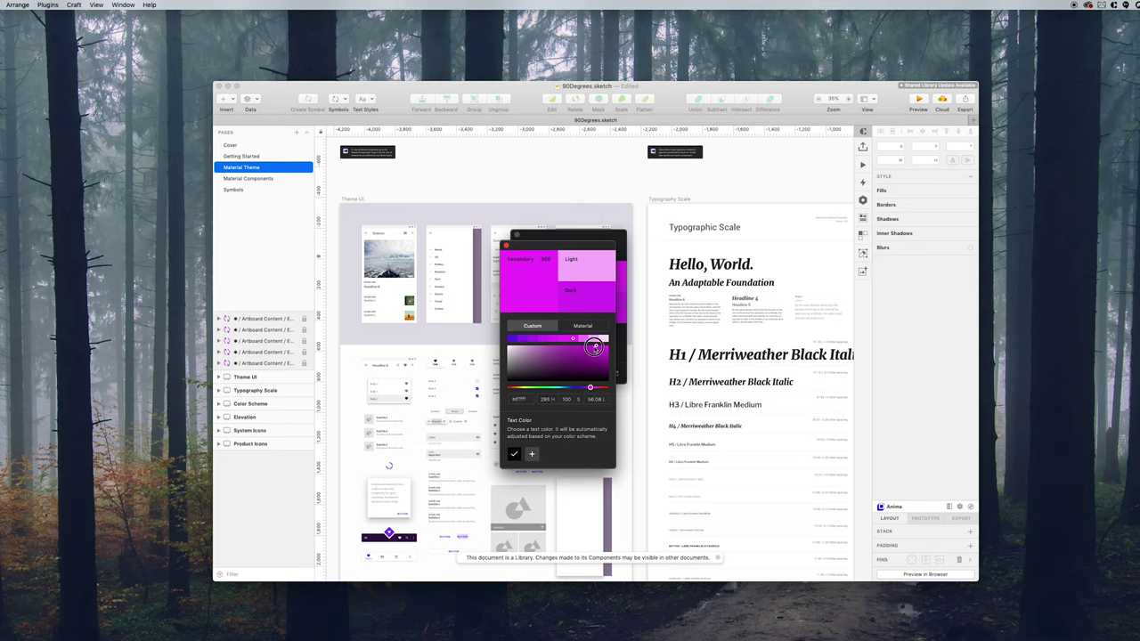
{"action": "left_click", "coordinate": [594, 359]}
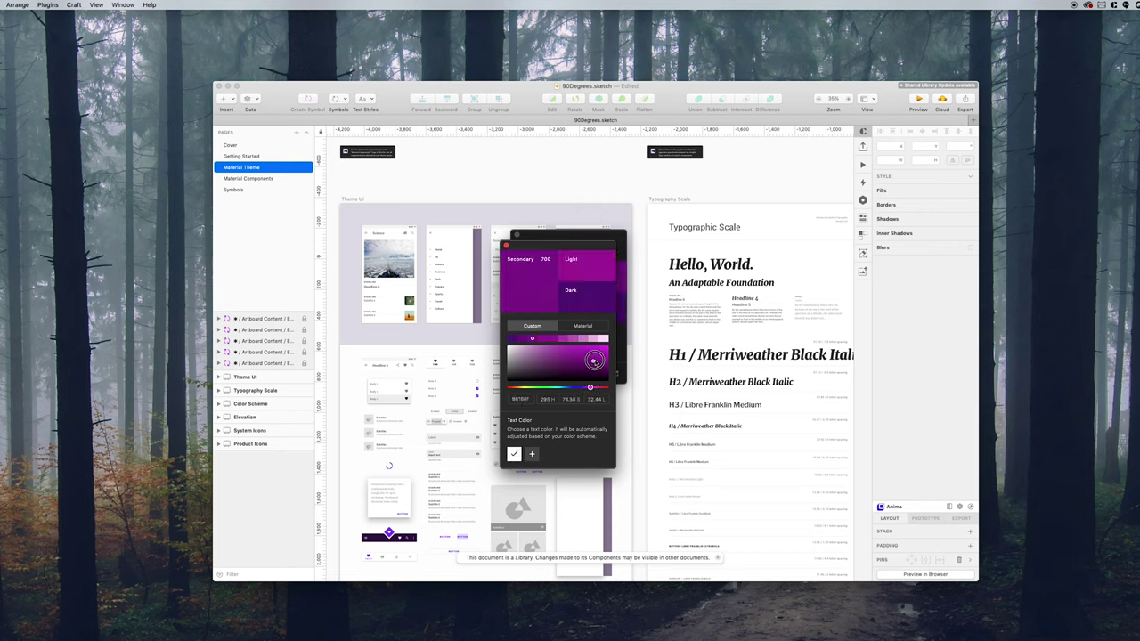
{"action": "left_click", "coordinate": [596, 359]}
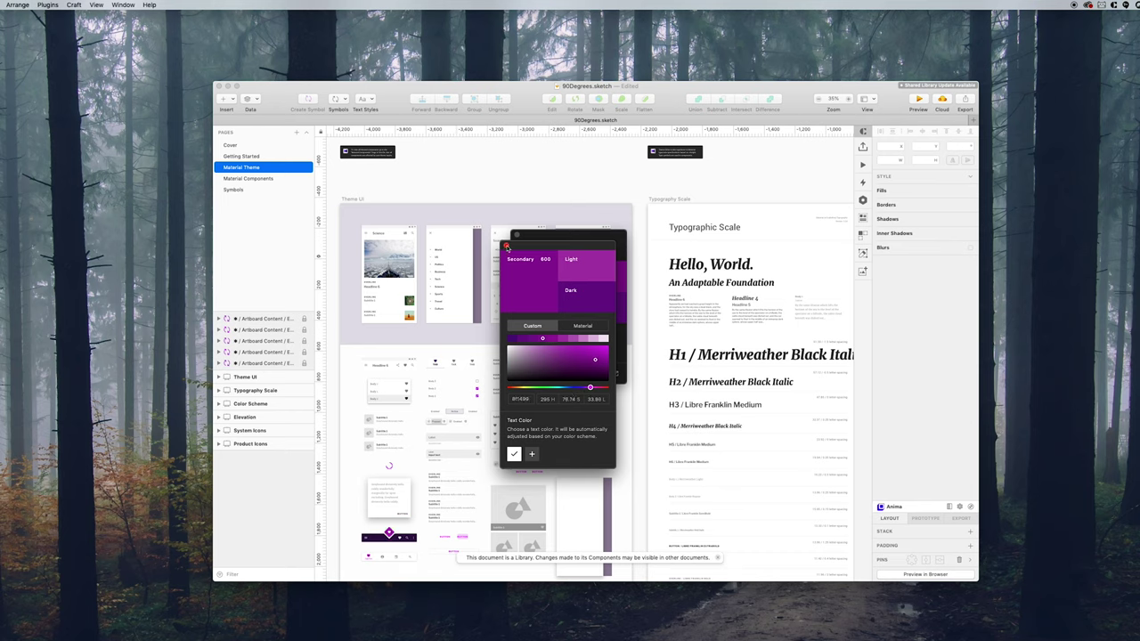
{"action": "left_click", "coordinate": [506, 246]}
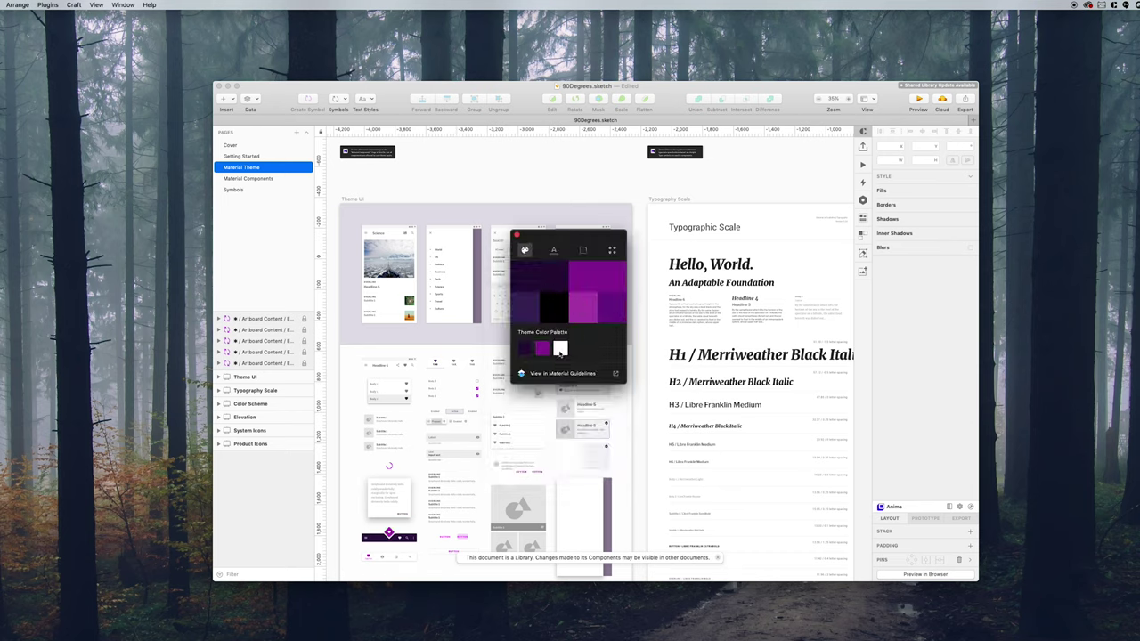
{"action": "scroll", "coordinate": [498, 445], "scroll_direction": "down", "scroll_amount": 3}
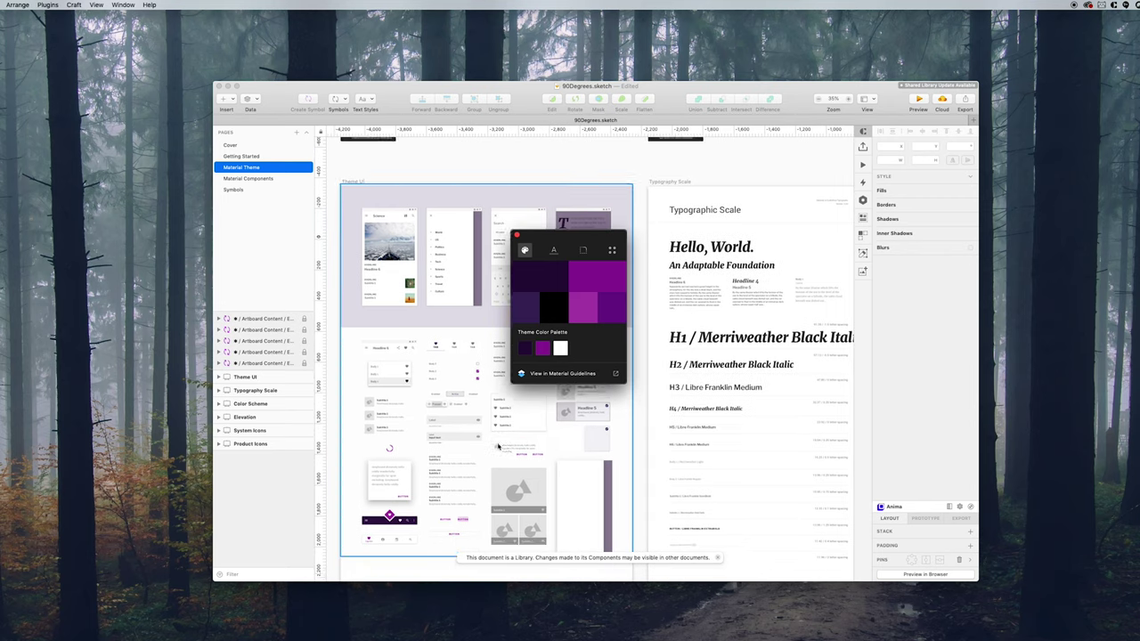
{"action": "scroll", "coordinate": [497, 448], "scroll_direction": "down", "scroll_amount": 1}
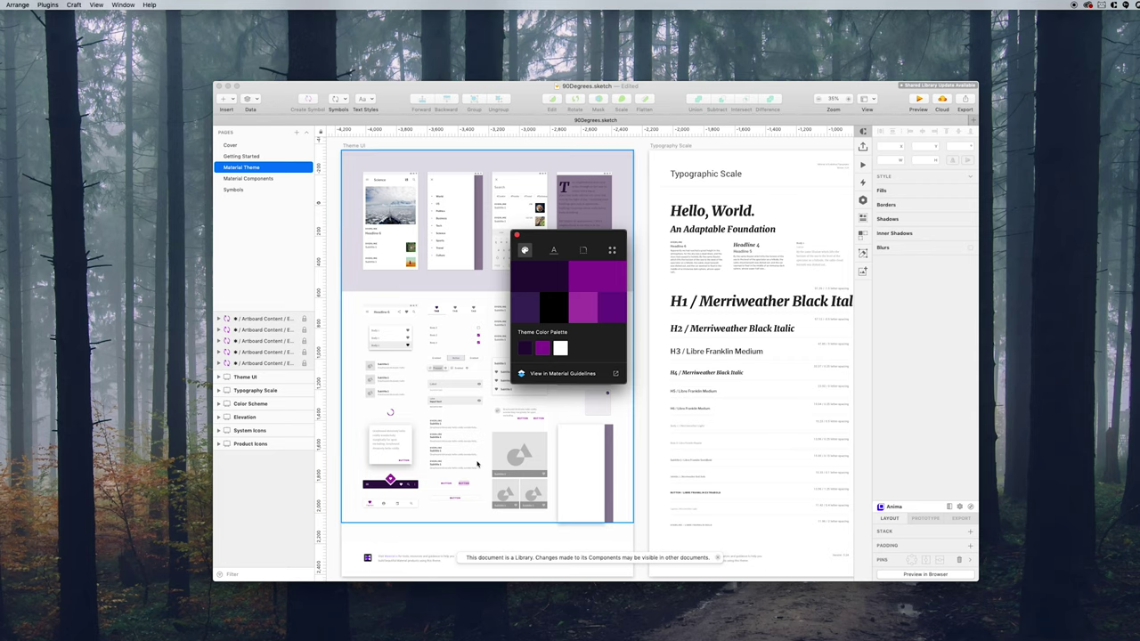
{"action": "scroll", "coordinate": [712, 389], "scroll_direction": "right", "scroll_amount": 5}
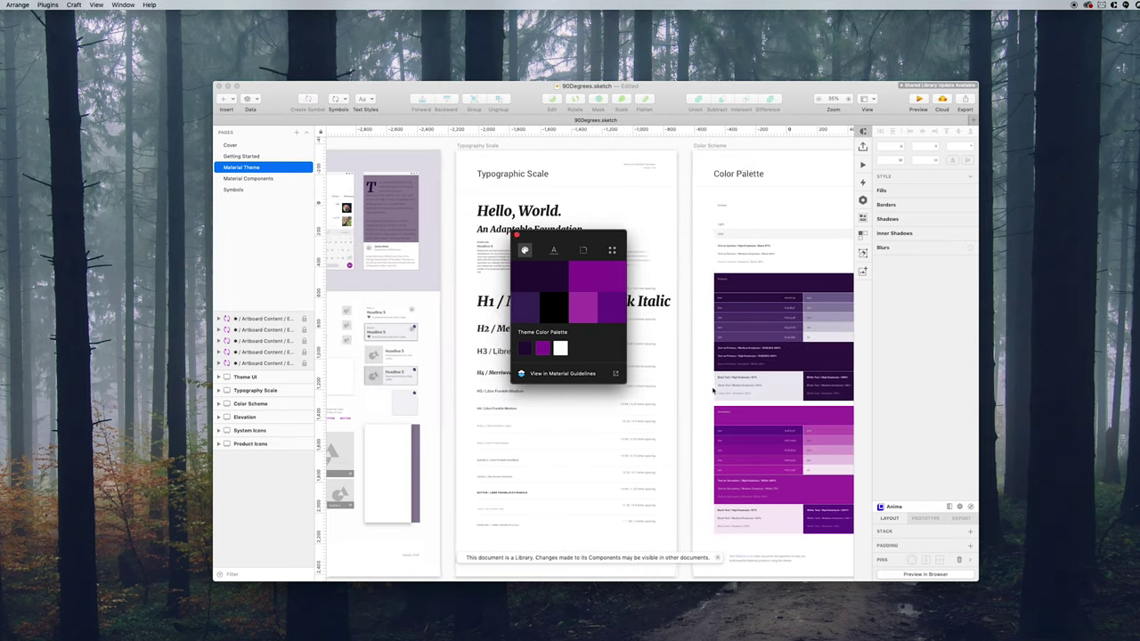
{"action": "scroll", "coordinate": [712, 389], "scroll_direction": "right", "scroll_amount": 3}
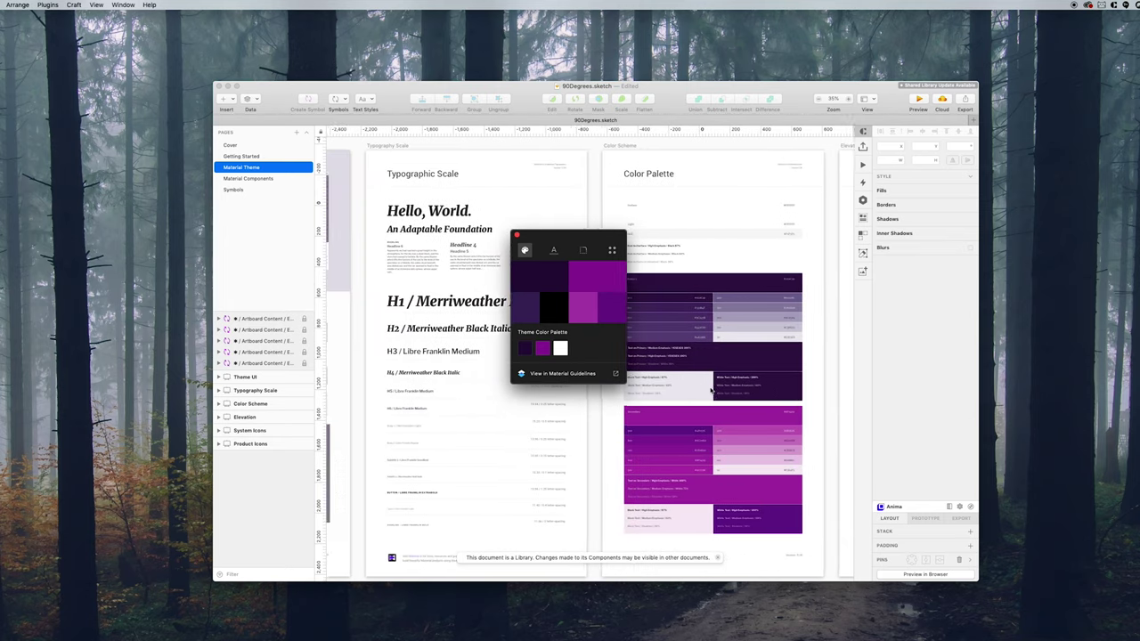
{"action": "scroll", "coordinate": [713, 390], "scroll_direction": "left", "scroll_amount": 2}
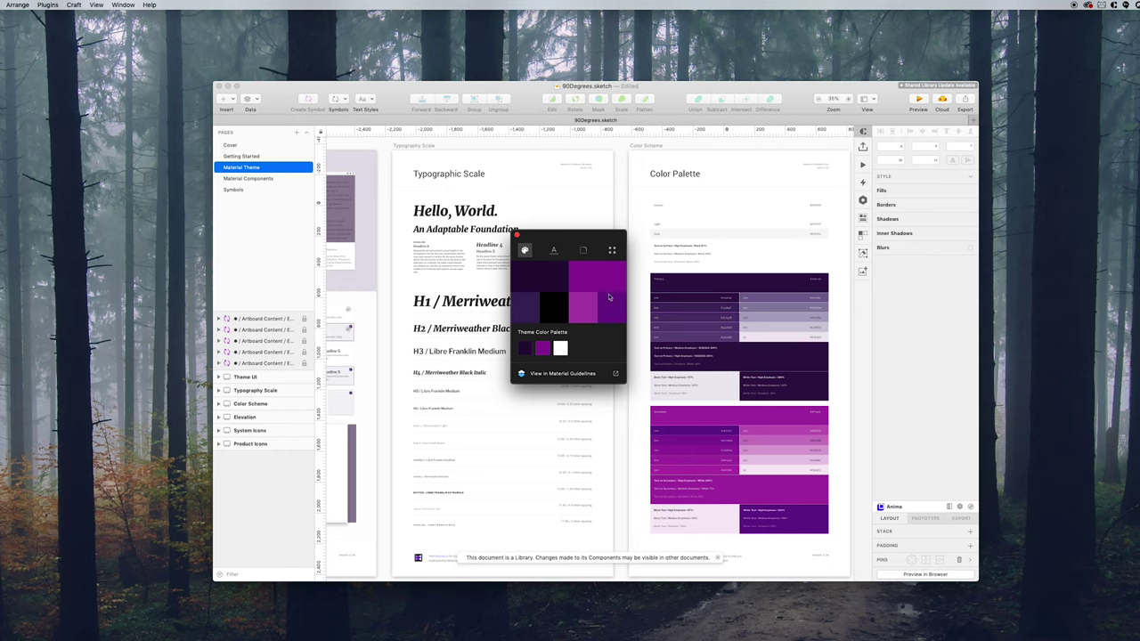
- In the typography settings, replace Merriweather with Proxima Nova as the first theme font
{"action": "left_click", "coordinate": [553, 250]}
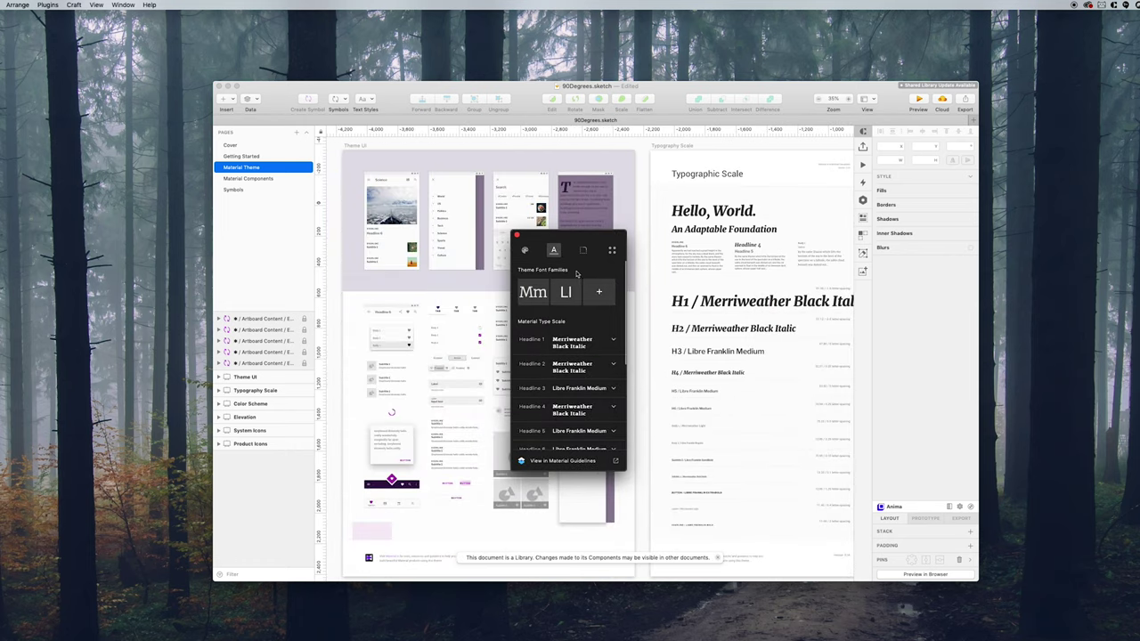
{"action": "scroll", "coordinate": [546, 401], "scroll_direction": "down", "scroll_amount": 1}
{"action": "scroll", "coordinate": [546, 400], "scroll_direction": "down", "scroll_amount": 2}
{"action": "scroll", "coordinate": [546, 401], "scroll_direction": "up", "scroll_amount": 2}
{"action": "scroll", "coordinate": [547, 394], "scroll_direction": "down", "scroll_amount": 2}
{"action": "scroll", "coordinate": [547, 394], "scroll_direction": "down", "scroll_amount": 1}
{"action": "scroll", "coordinate": [717, 336], "scroll_direction": "right", "scroll_amount": 2}
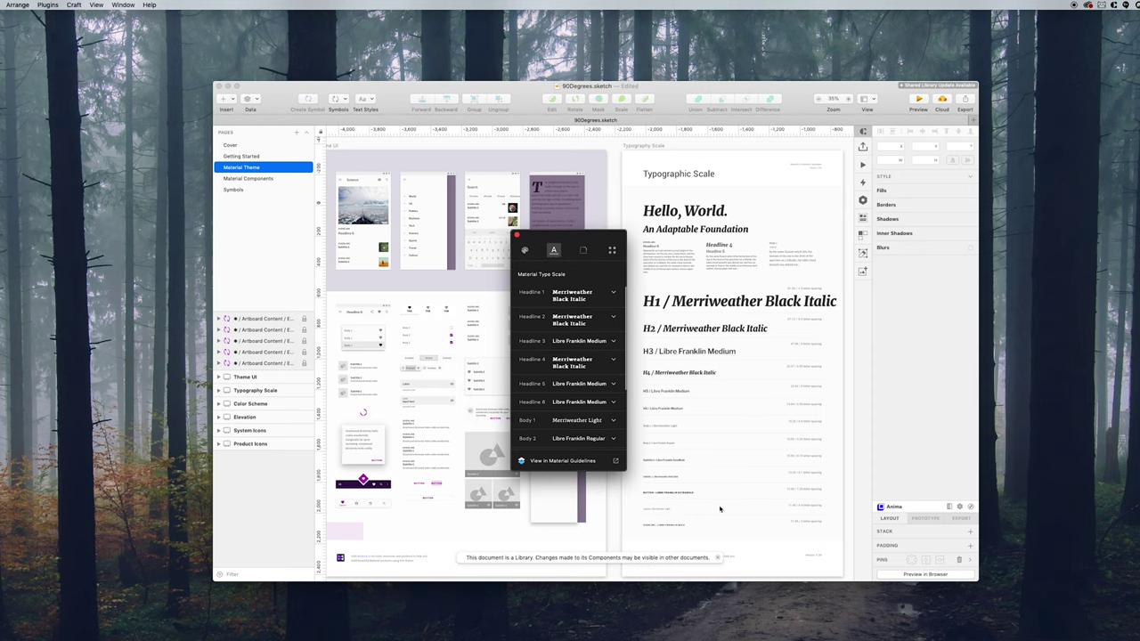
{"action": "scroll", "coordinate": [535, 330], "scroll_direction": "up", "scroll_amount": 4}
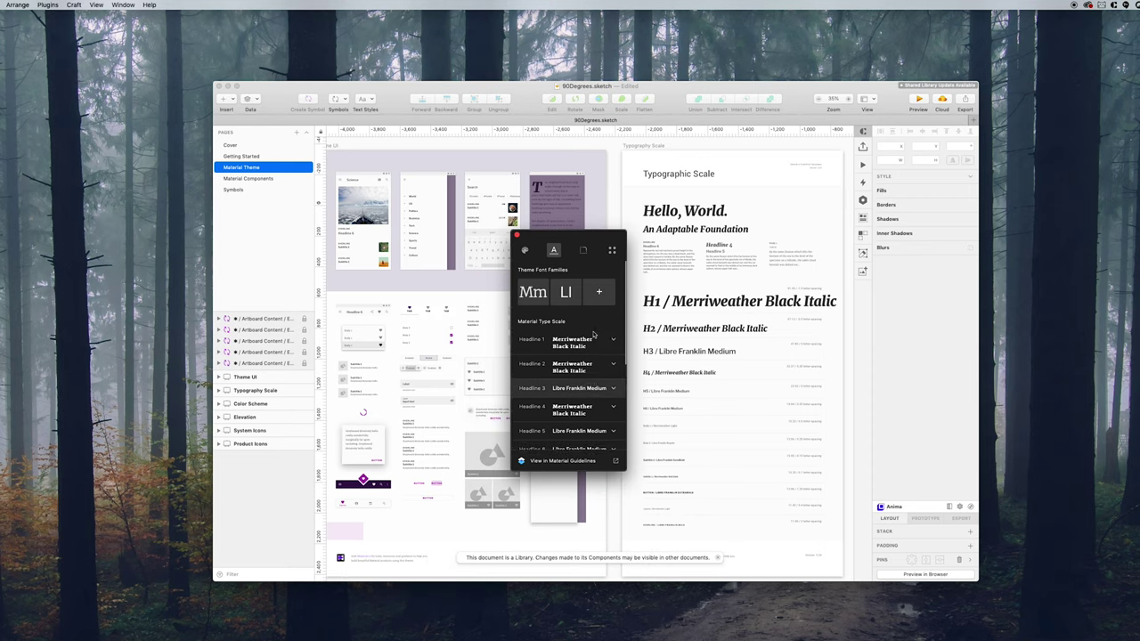
{"action": "left_click", "coordinate": [537, 297]}
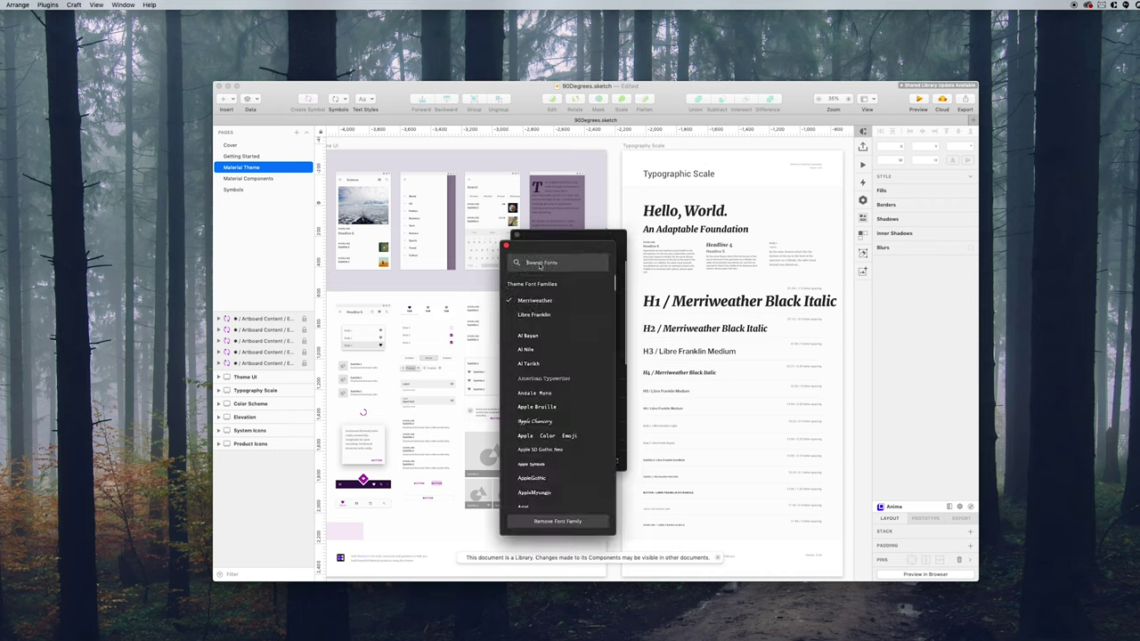
{"action": "left_click", "coordinate": [540, 263]}
{"action": "type", "text": "proxima"}
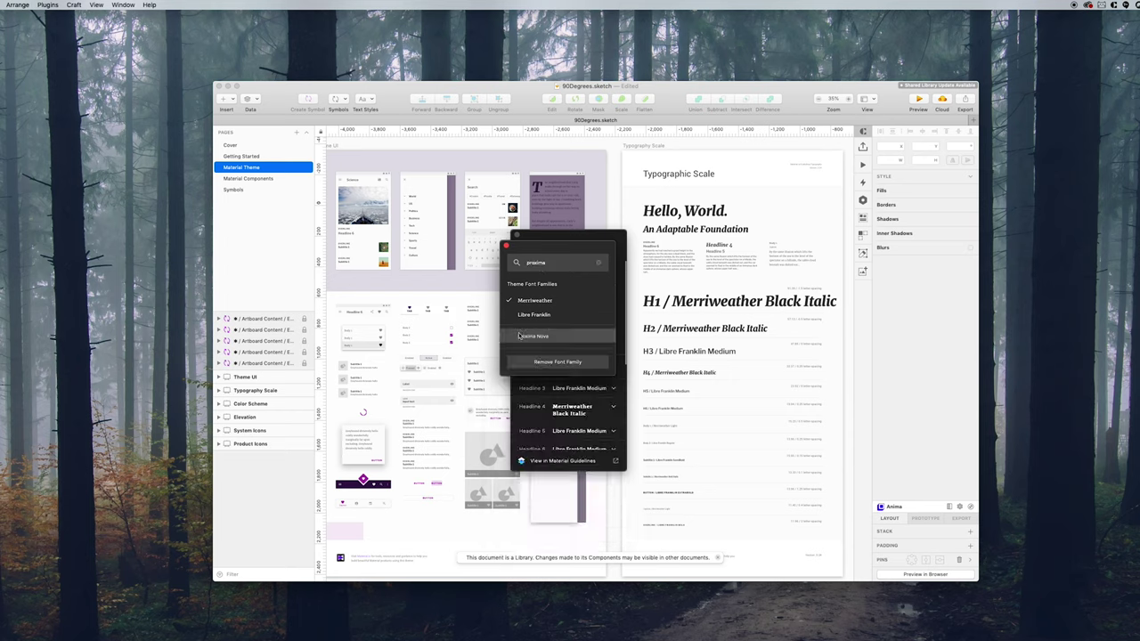
{"action": "left_click", "coordinate": [579, 351]}
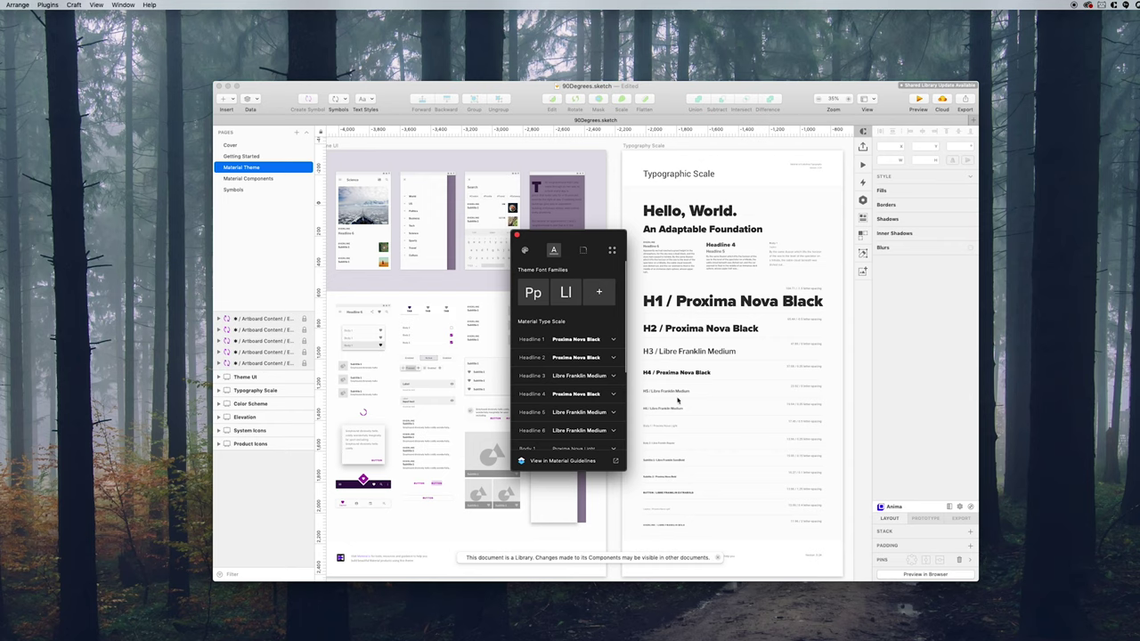
- Replace Libre Franklin with Avenir and set the Headline 2 weight to Extrabold
{"action": "left_click", "coordinate": [565, 294]}
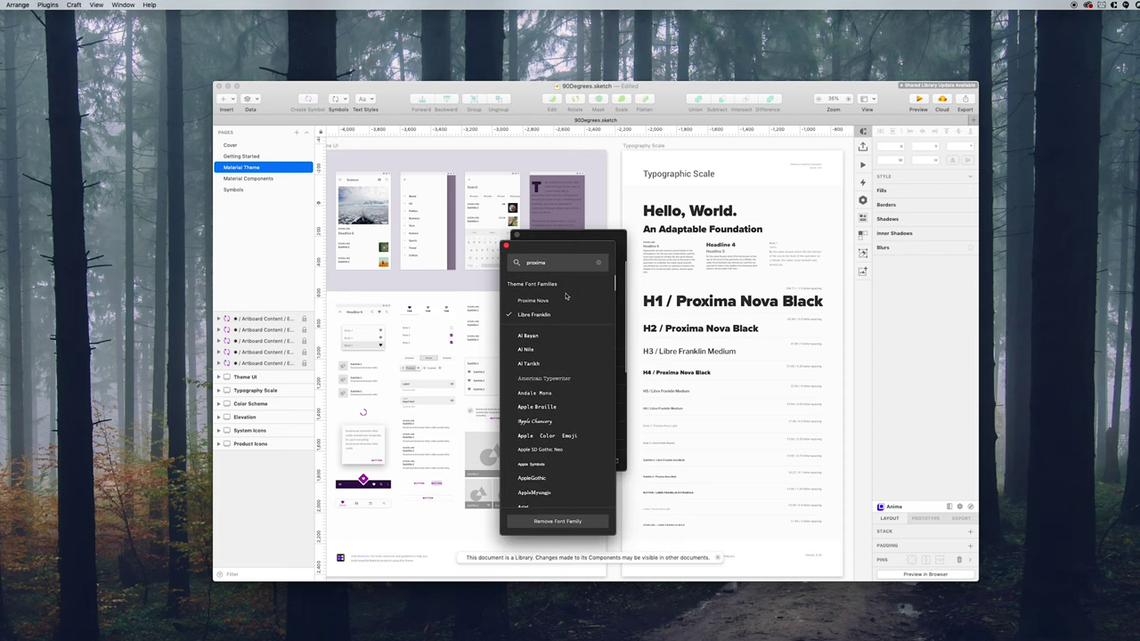
{"action": "left_click", "coordinate": [546, 313]}
{"action": "scroll", "coordinate": [547, 315], "scroll_direction": "down", "scroll_amount": 2}
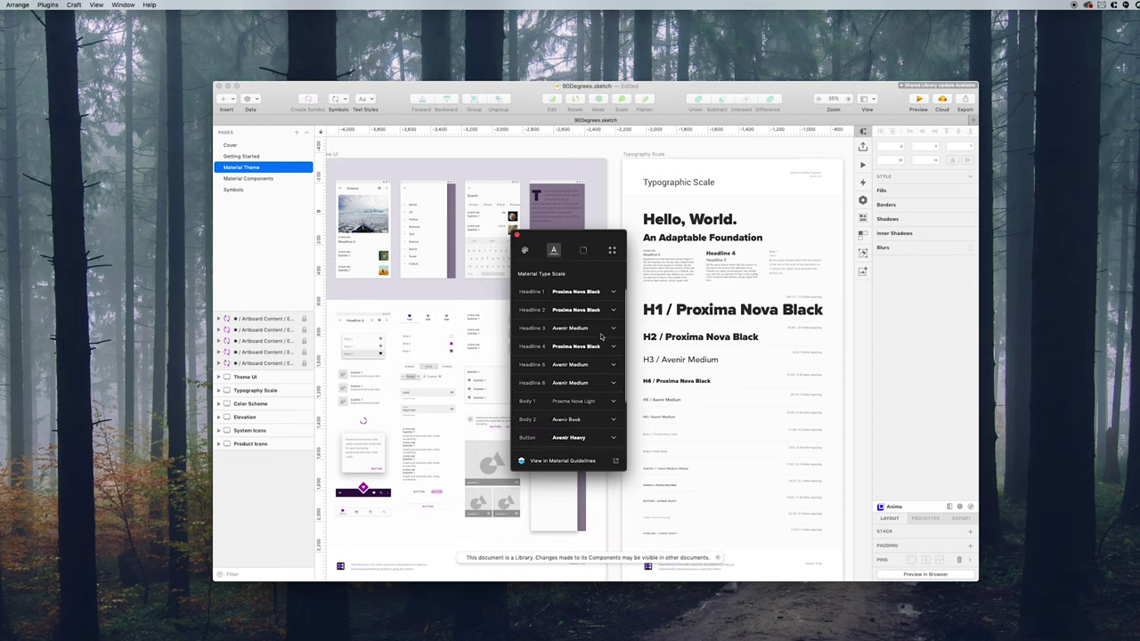
{"action": "left_click", "coordinate": [583, 294]}
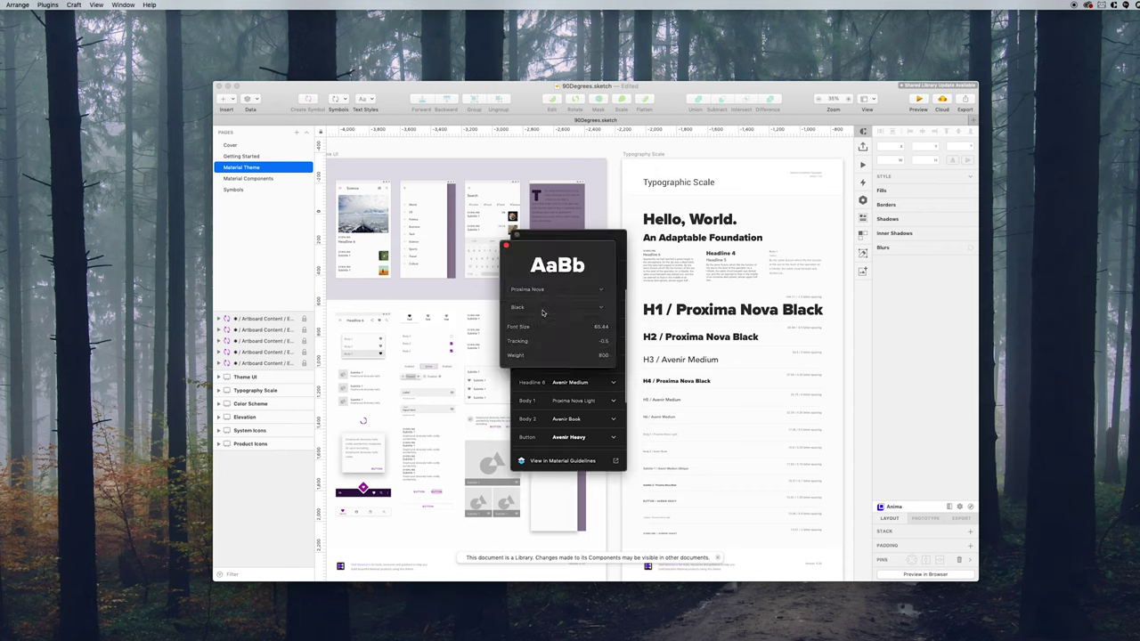
{"action": "left_click", "coordinate": [543, 310]}
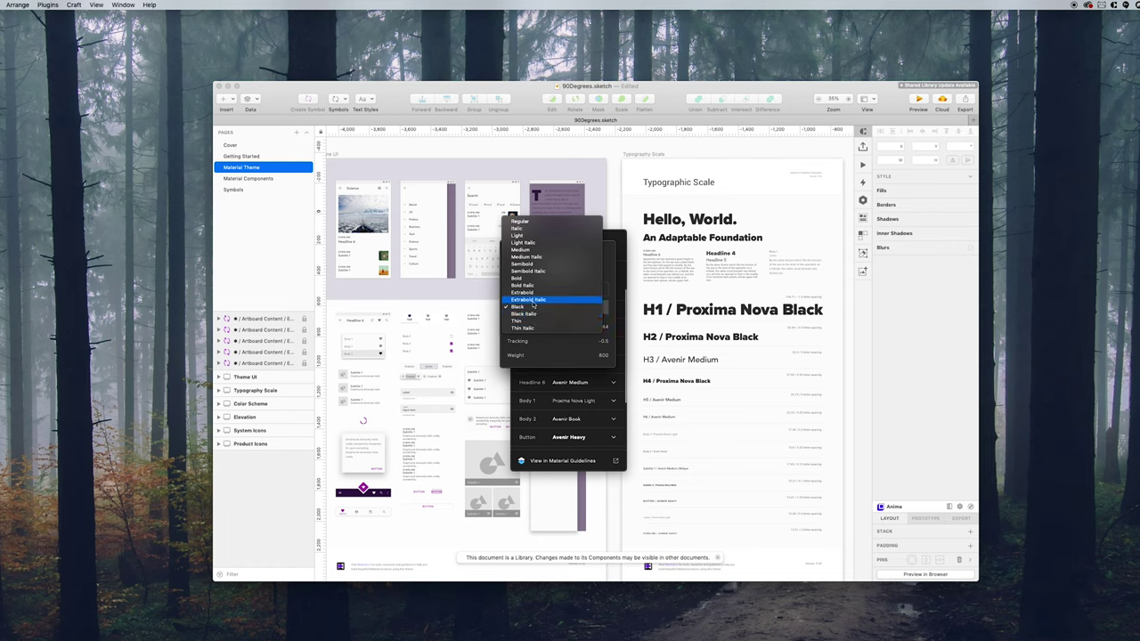
{"action": "key", "text": "Escape"}
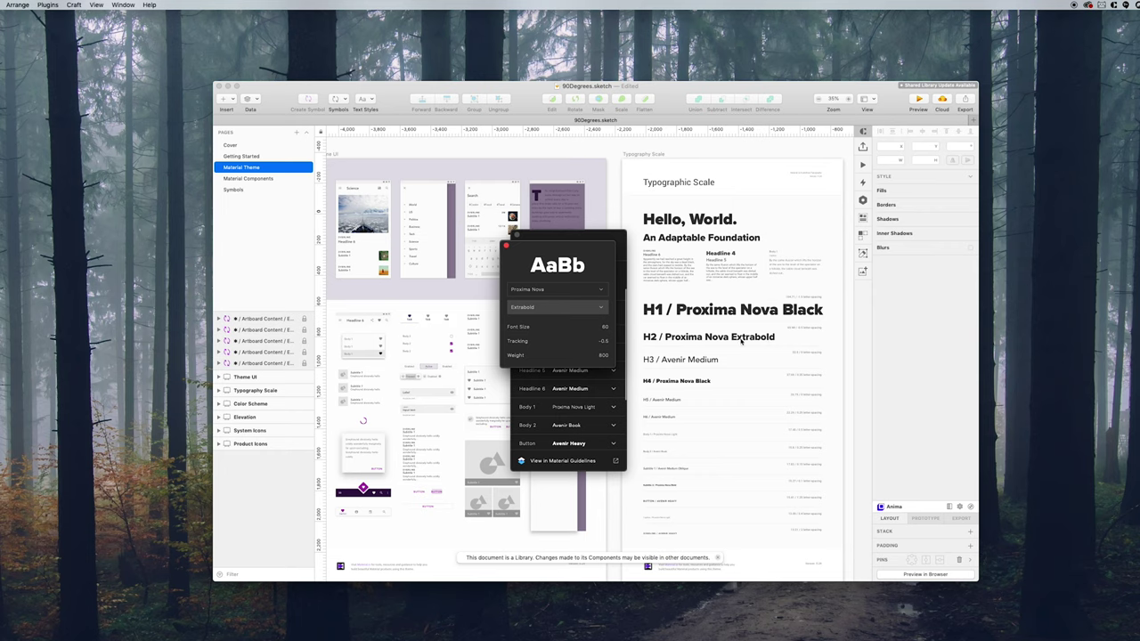
{"action": "left_click", "coordinate": [505, 246]}
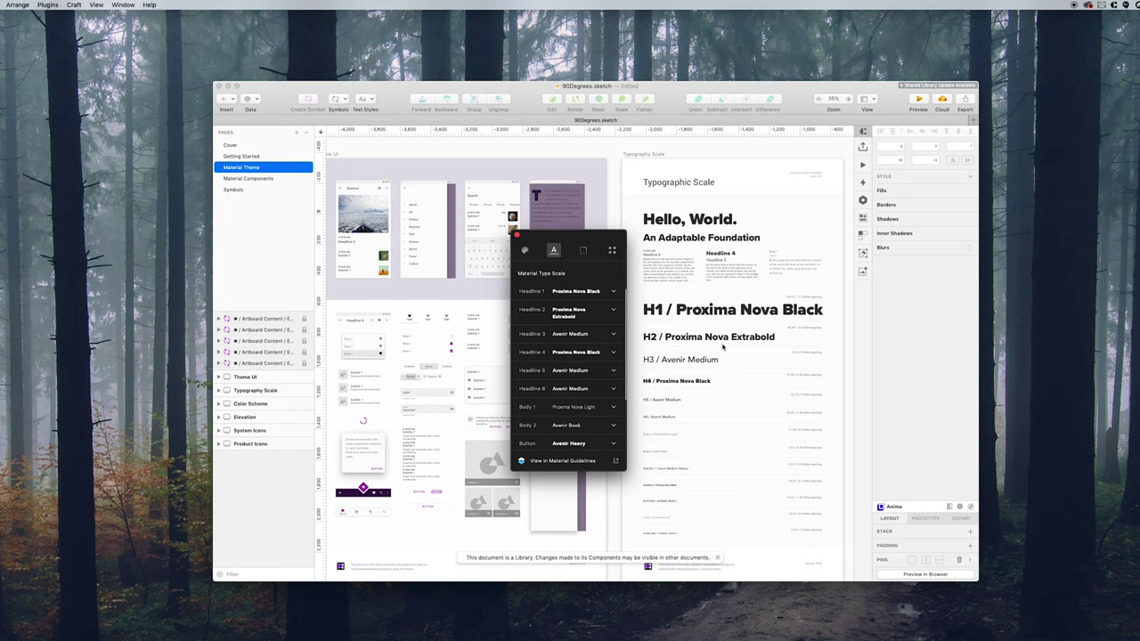
{"action": "left_click", "coordinate": [582, 250]}
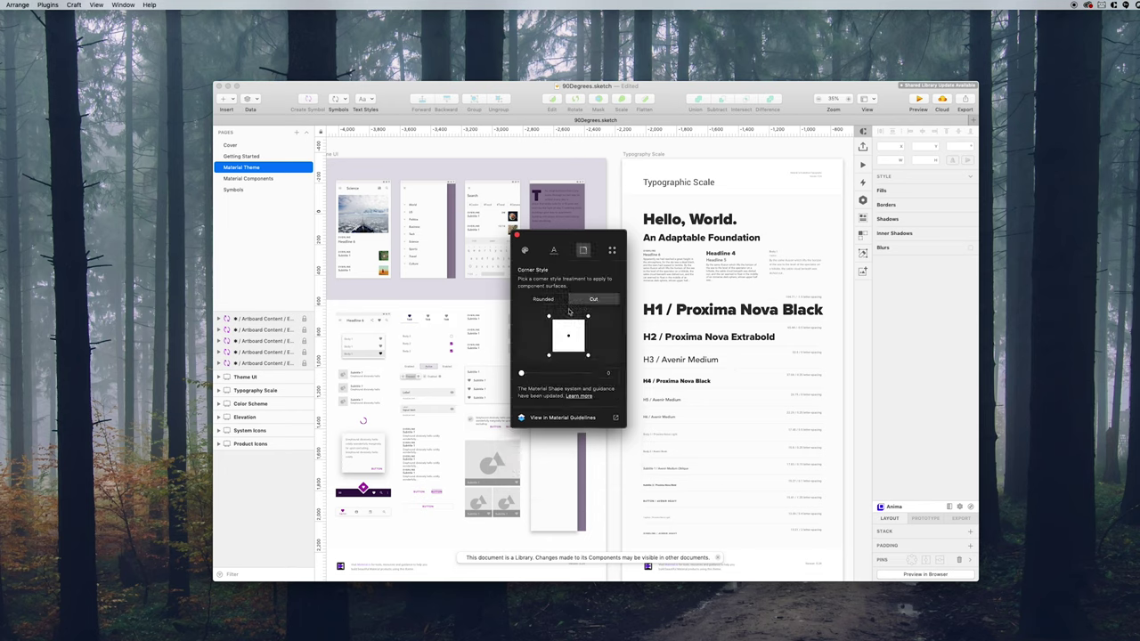
- Increase the component corner size, switch from cut to rounded corners, and close the theme editor
{"action": "left_click_drag", "start_coordinate": [523, 375], "coordinate": [536, 374]}
{"action": "left_click", "coordinate": [544, 301]}
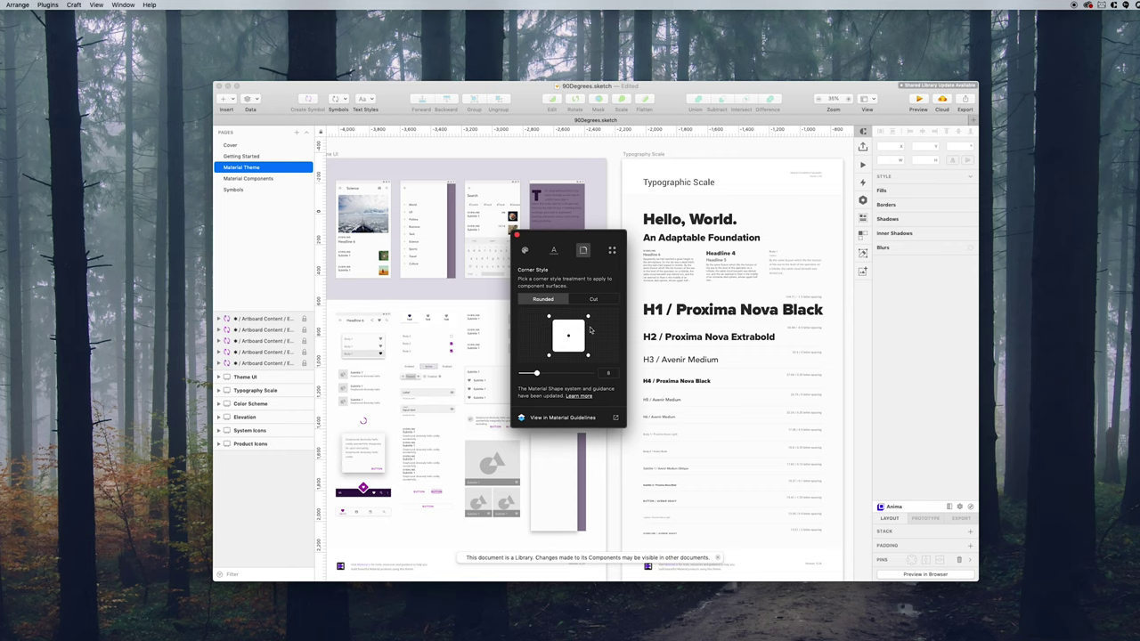
{"action": "left_click", "coordinate": [611, 252]}
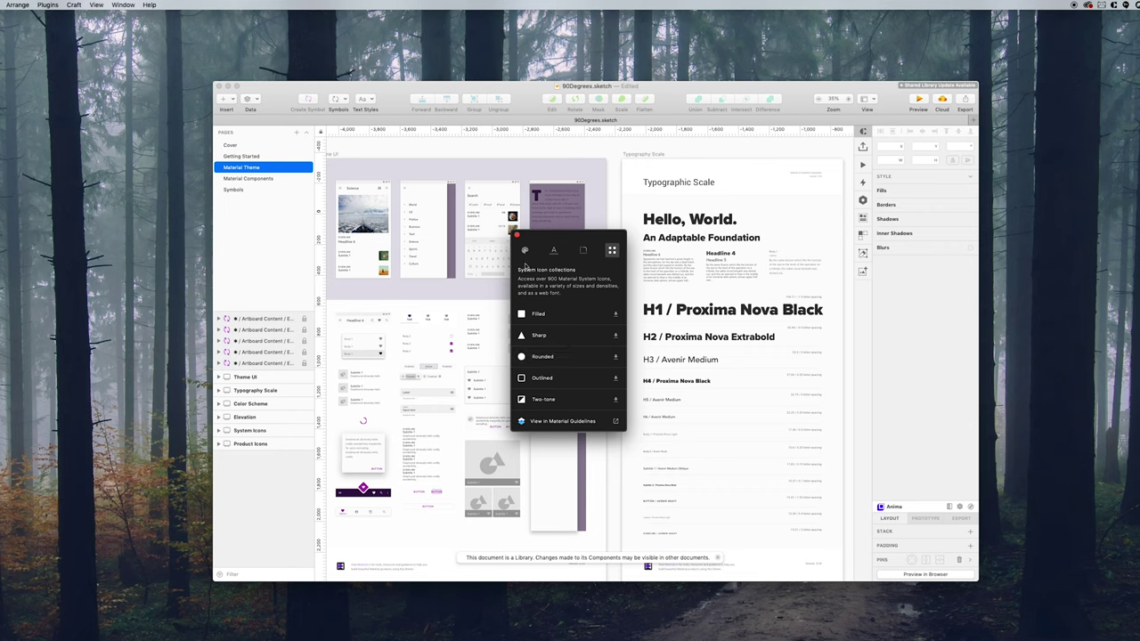
{"action": "left_click", "coordinate": [517, 236]}
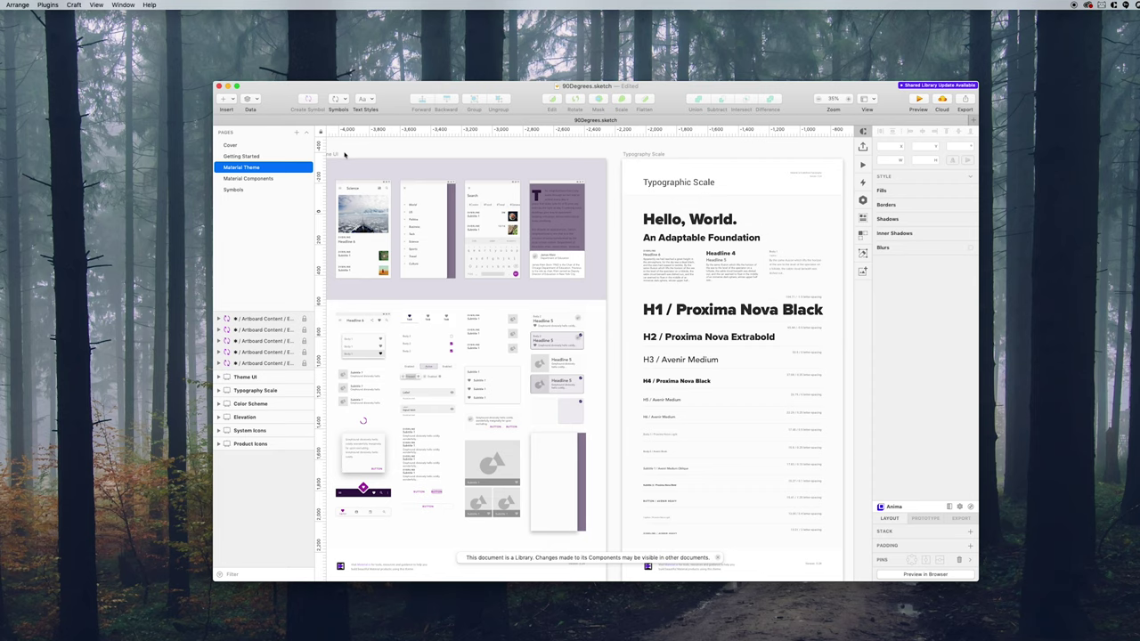
{"action": "left_click", "coordinate": [334, 156]}
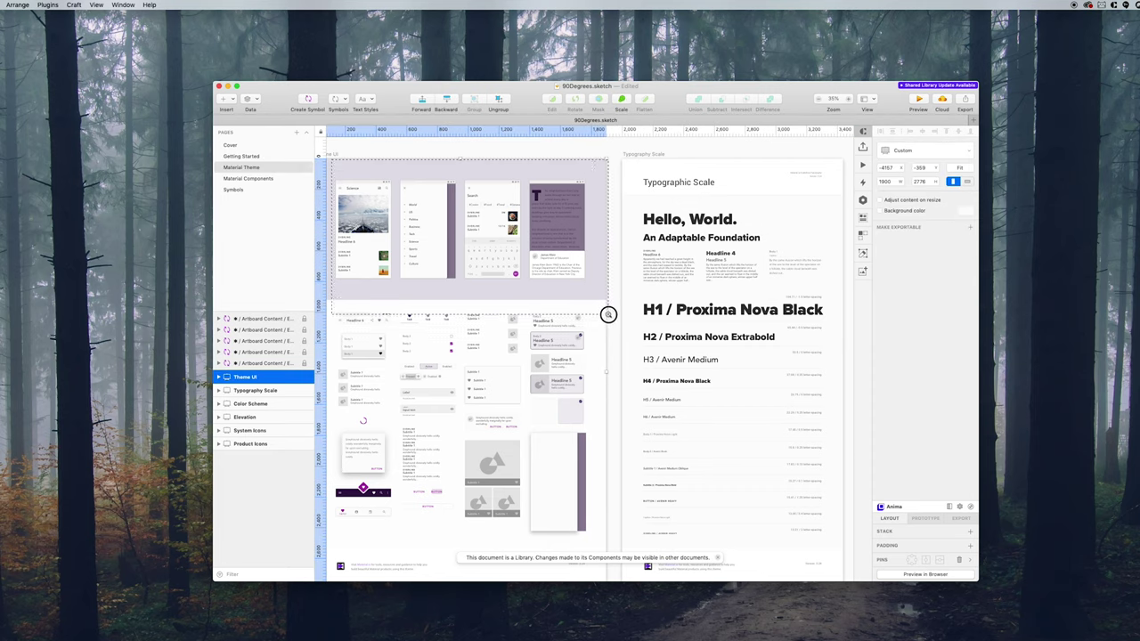
- Review the purple-themed components, type scale and palette, then go to the Cover page
{"action": "scroll", "coordinate": [605, 312], "scroll_direction": "up", "scroll_amount": 5}
{"action": "scroll", "coordinate": [607, 331], "scroll_direction": "down", "scroll_amount": 5}
{"action": "scroll", "coordinate": [610, 334], "scroll_direction": "up", "scroll_amount": 3}
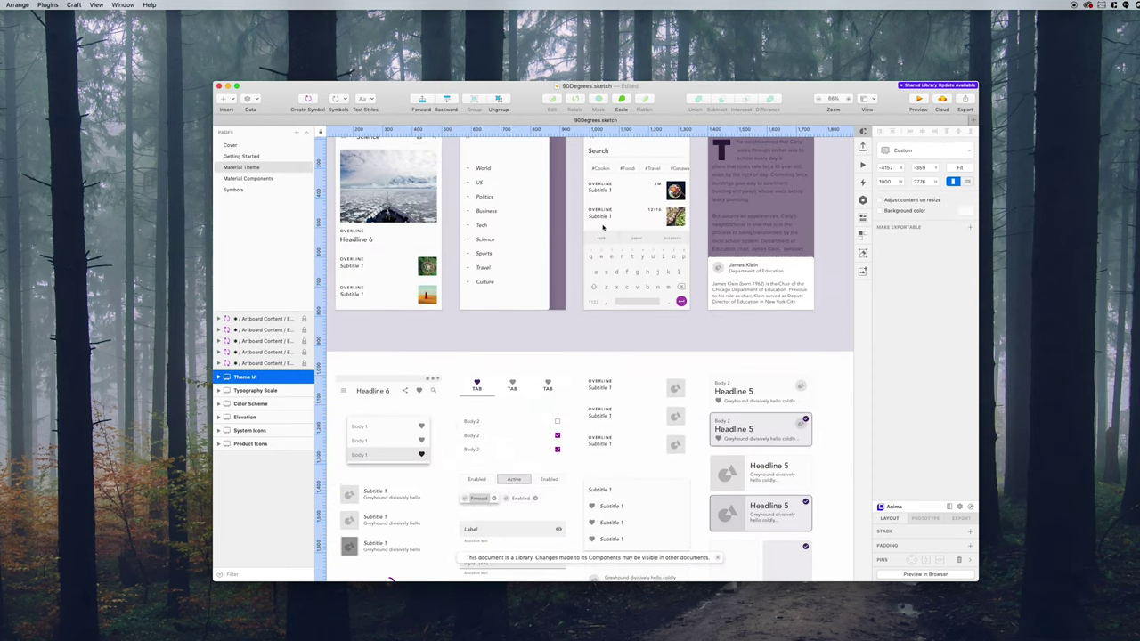
{"action": "scroll", "coordinate": [663, 352], "scroll_direction": "down", "scroll_amount": 3}
{"action": "scroll", "coordinate": [664, 356], "scroll_direction": "down", "scroll_amount": 5}
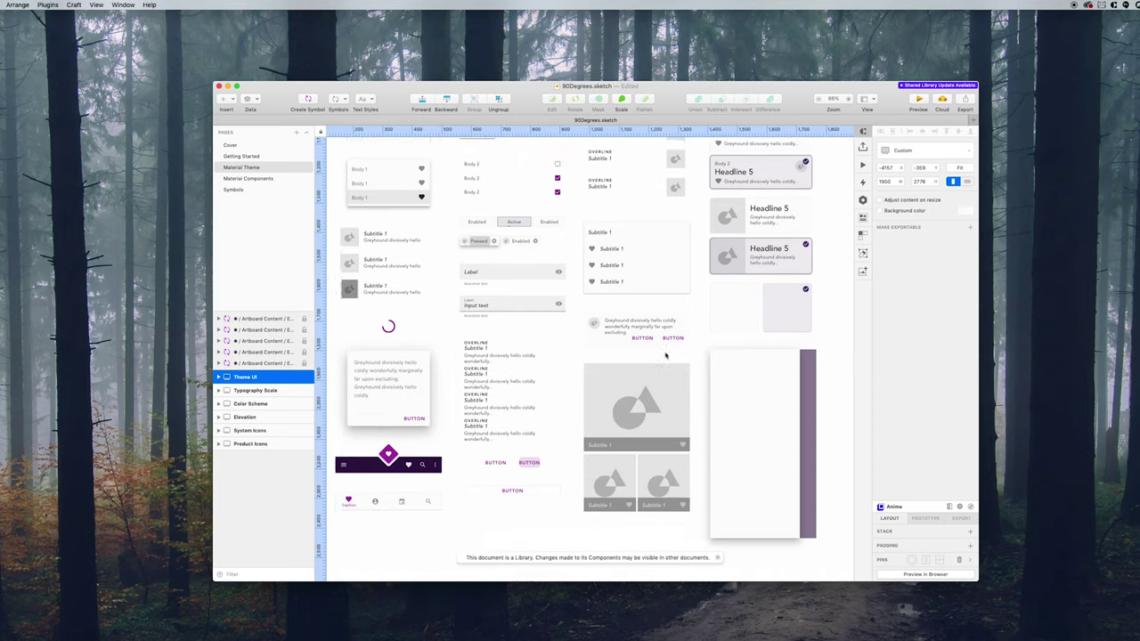
{"action": "scroll", "coordinate": [623, 356], "scroll_direction": "right", "scroll_amount": 10}
{"action": "scroll", "coordinate": [652, 386], "scroll_direction": "up", "scroll_amount": 10}
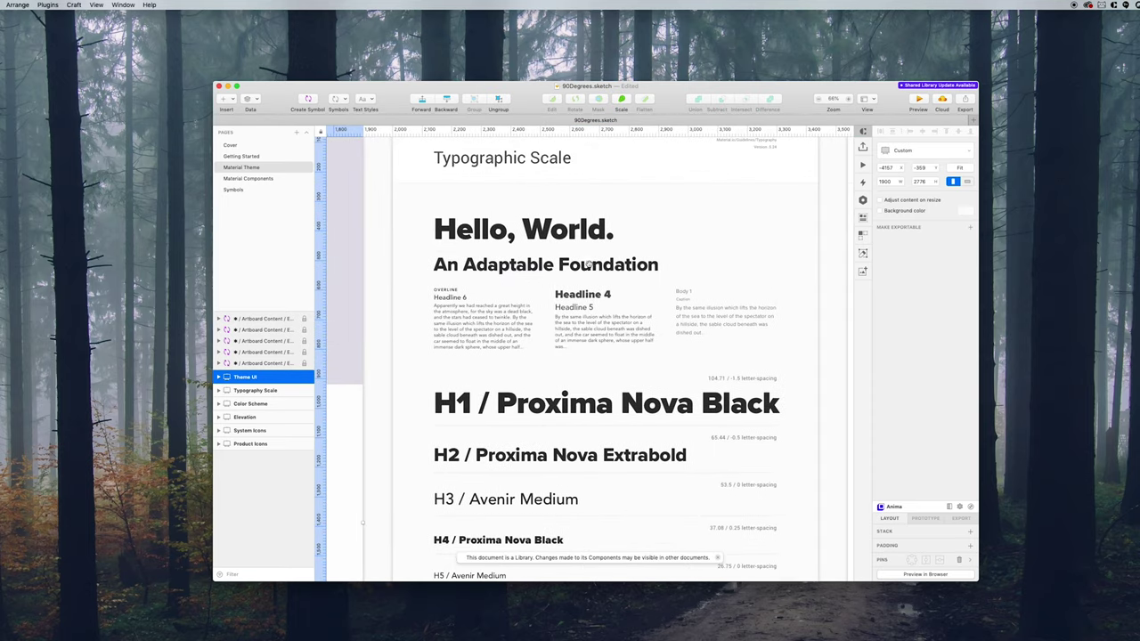
{"action": "scroll", "coordinate": [575, 415], "scroll_direction": "right", "scroll_amount": 2}
{"action": "scroll", "coordinate": [713, 342], "scroll_direction": "down", "scroll_amount": 1}
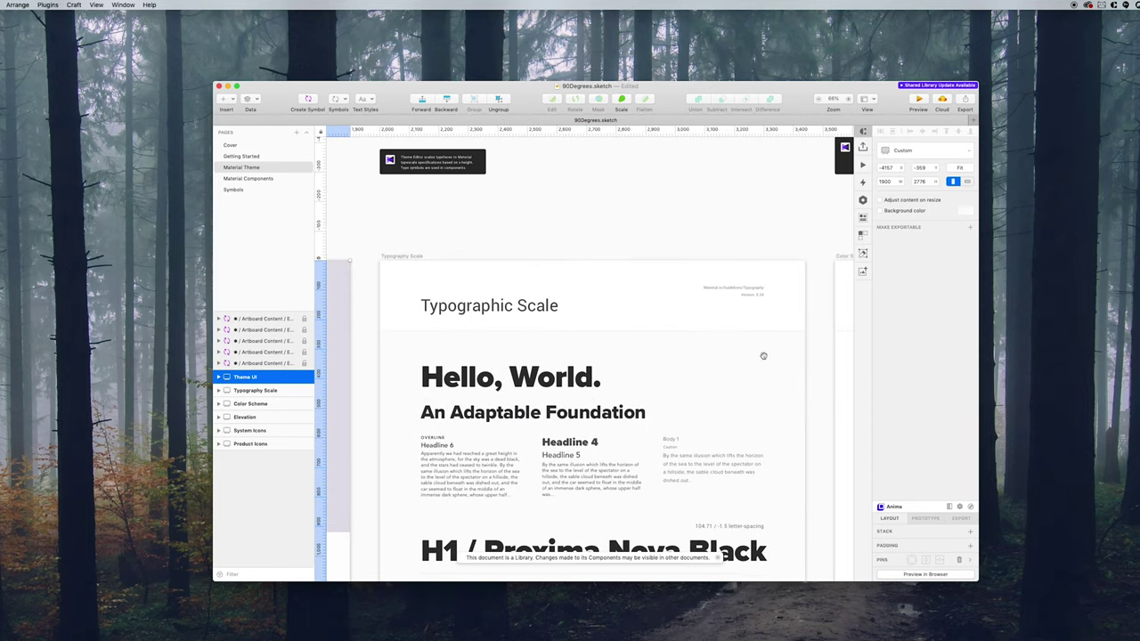
{"action": "scroll", "coordinate": [763, 355], "scroll_direction": "right", "scroll_amount": 10}
{"action": "scroll", "coordinate": [763, 356], "scroll_direction": "down", "scroll_amount": 6}
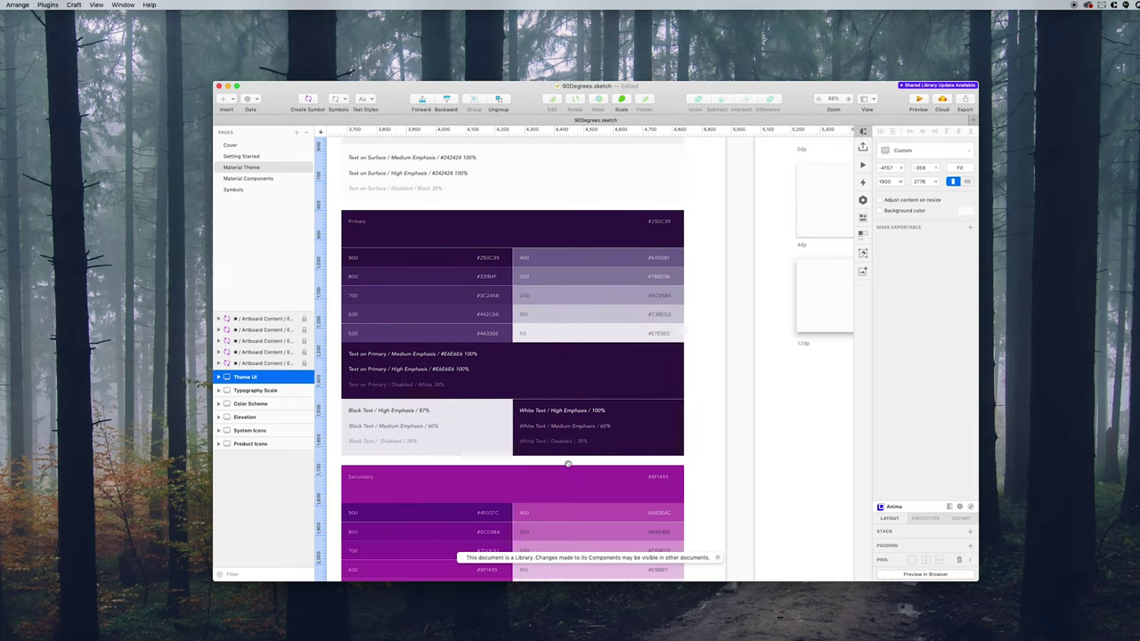
{"action": "left_click_drag", "start_coordinate": [567, 464], "coordinate": [671, 435]}
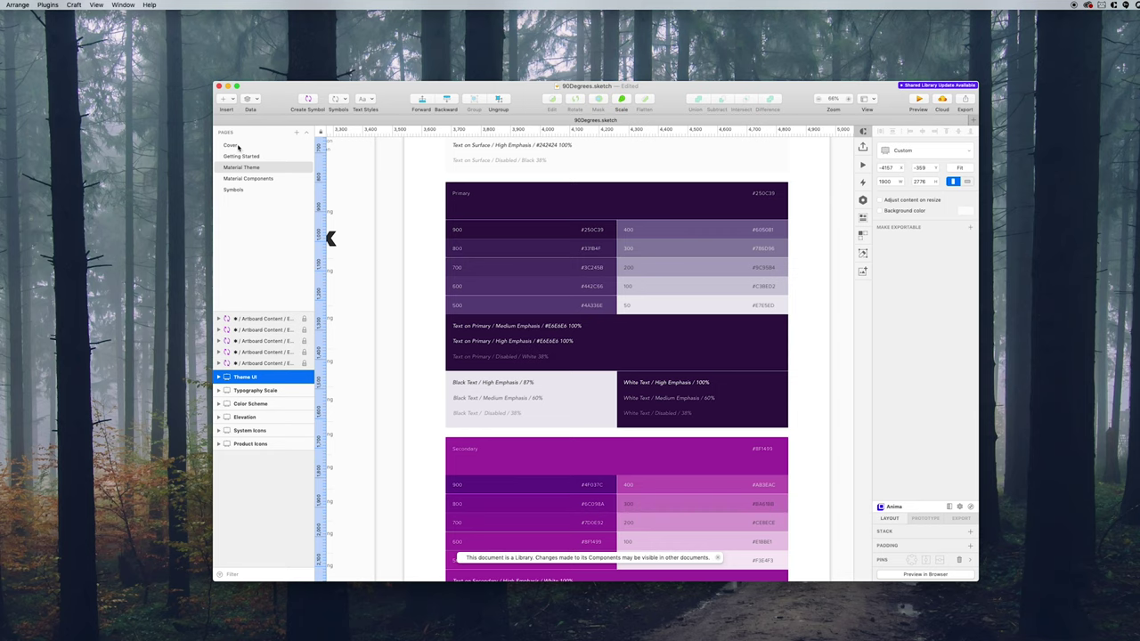
{"action": "scroll", "coordinate": [449, 231], "scroll_direction": "up", "scroll_amount": 10}
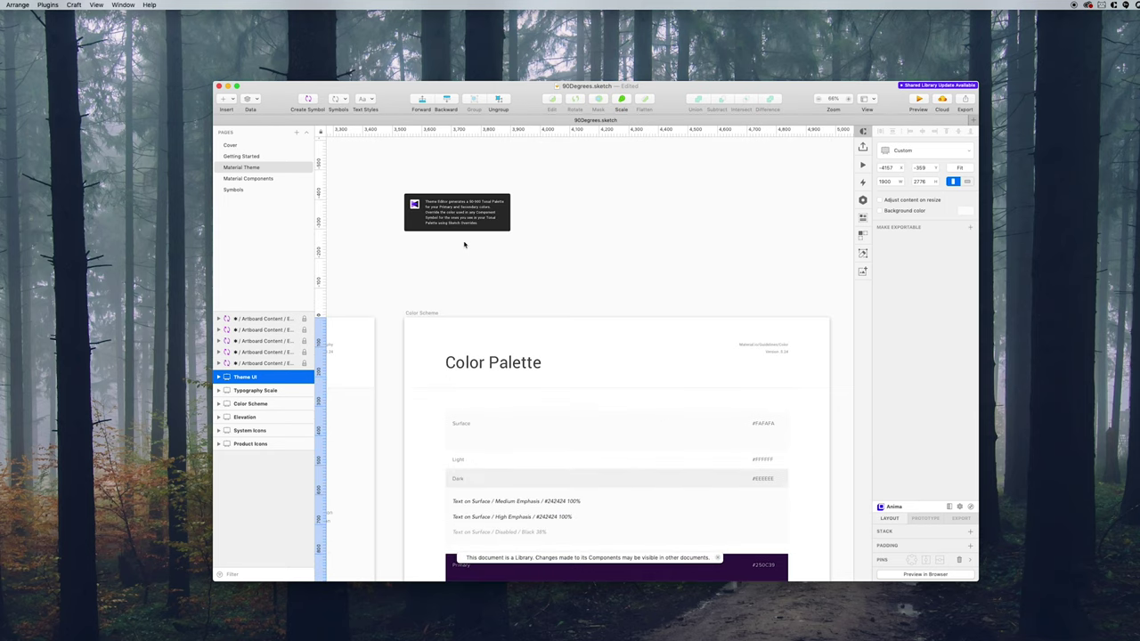
{"action": "left_click", "coordinate": [236, 146]}
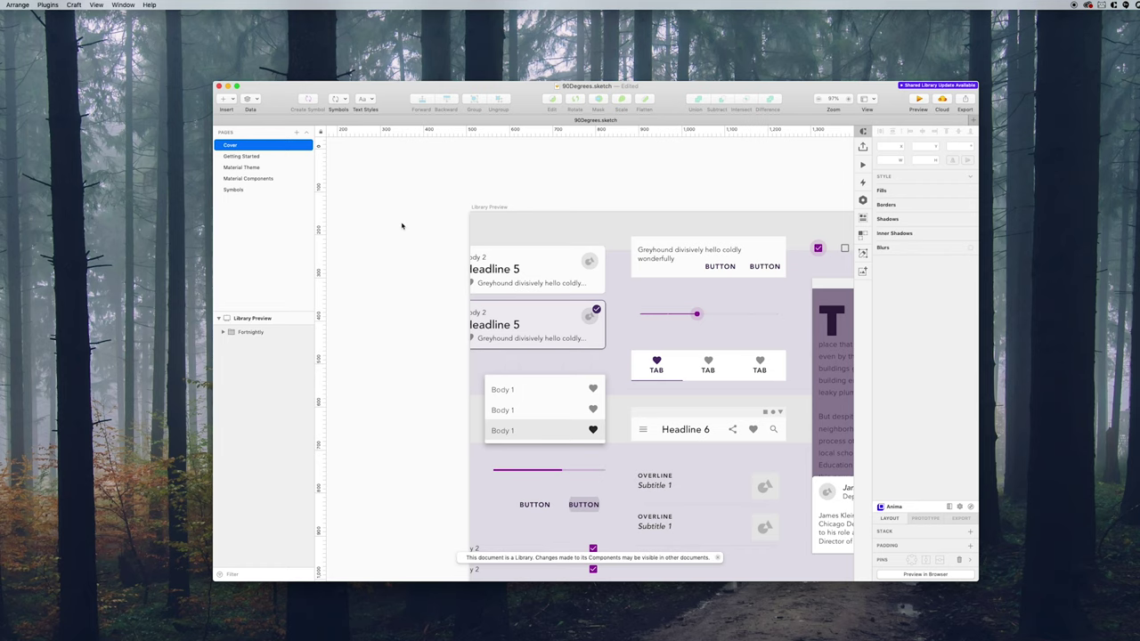
- Zoom out on Library Preview, confirm 90Degrees is among the enabled libraries, and close Preferences
{"action": "key", "text": "super+minus"}
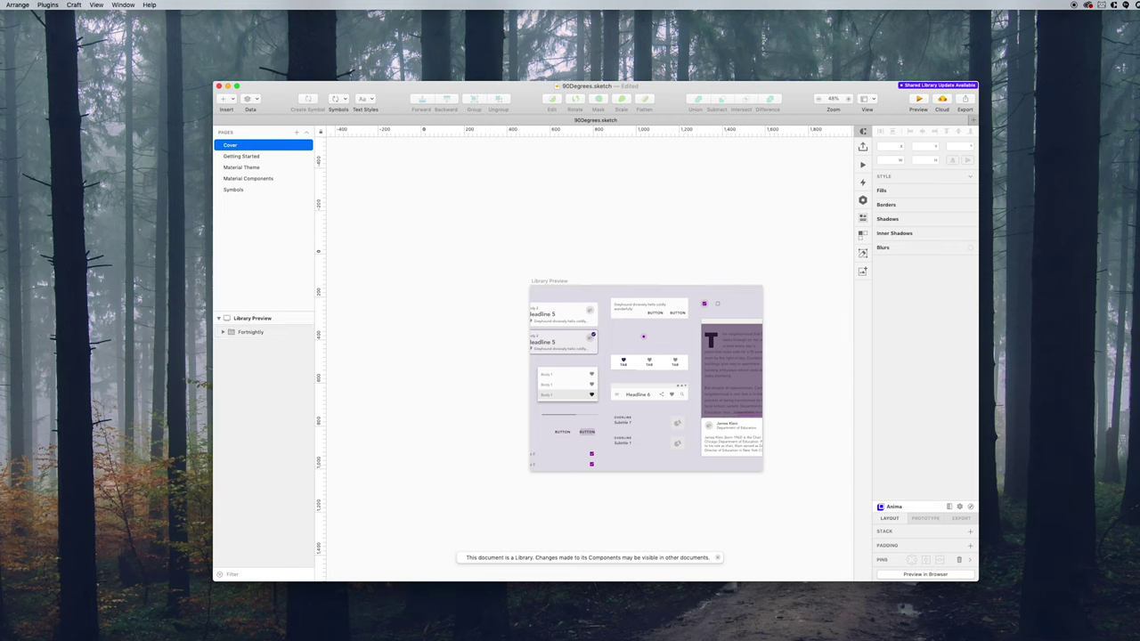
{"action": "key", "text": "super+comma"}
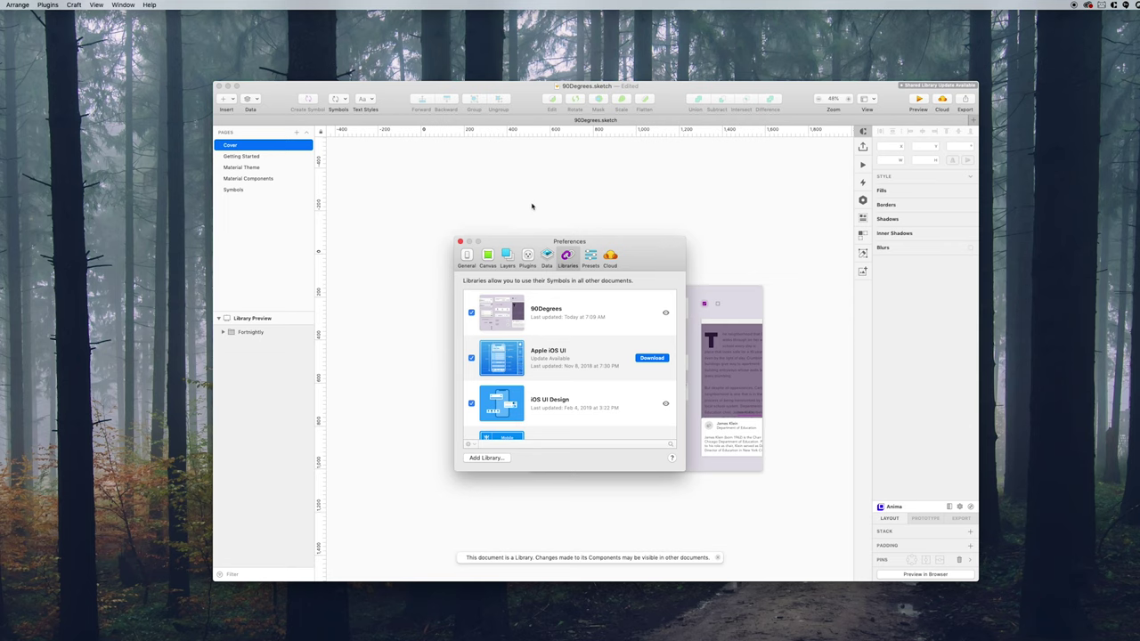
{"action": "scroll", "coordinate": [561, 321], "scroll_direction": "down", "scroll_amount": 2}
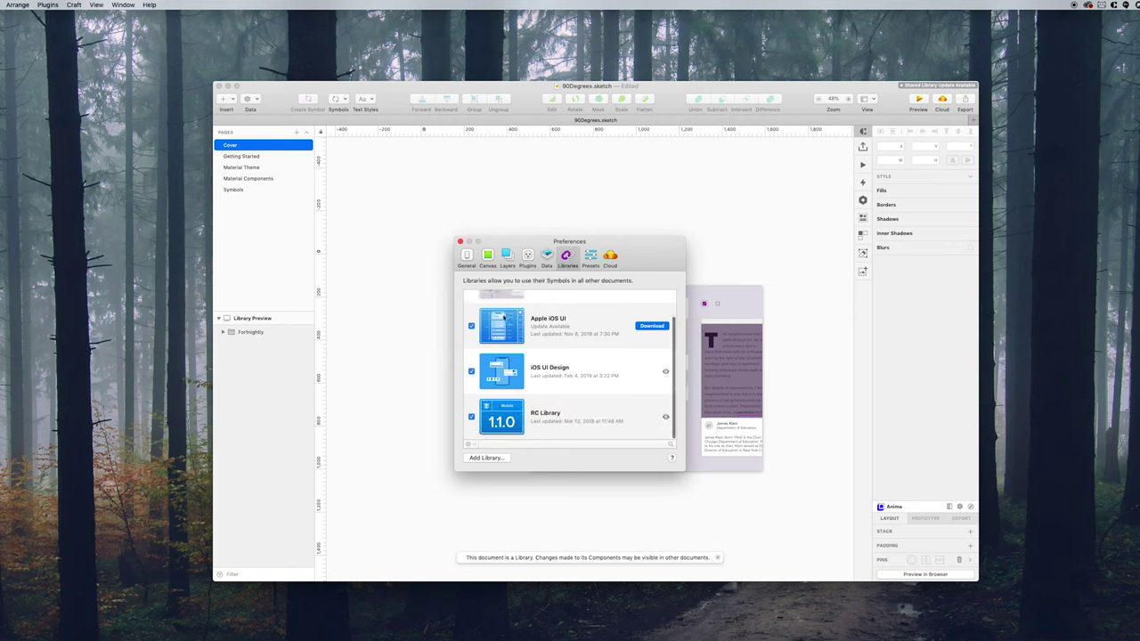
{"action": "left_click_drag", "start_coordinate": [542, 238], "coordinate": [722, 176]}
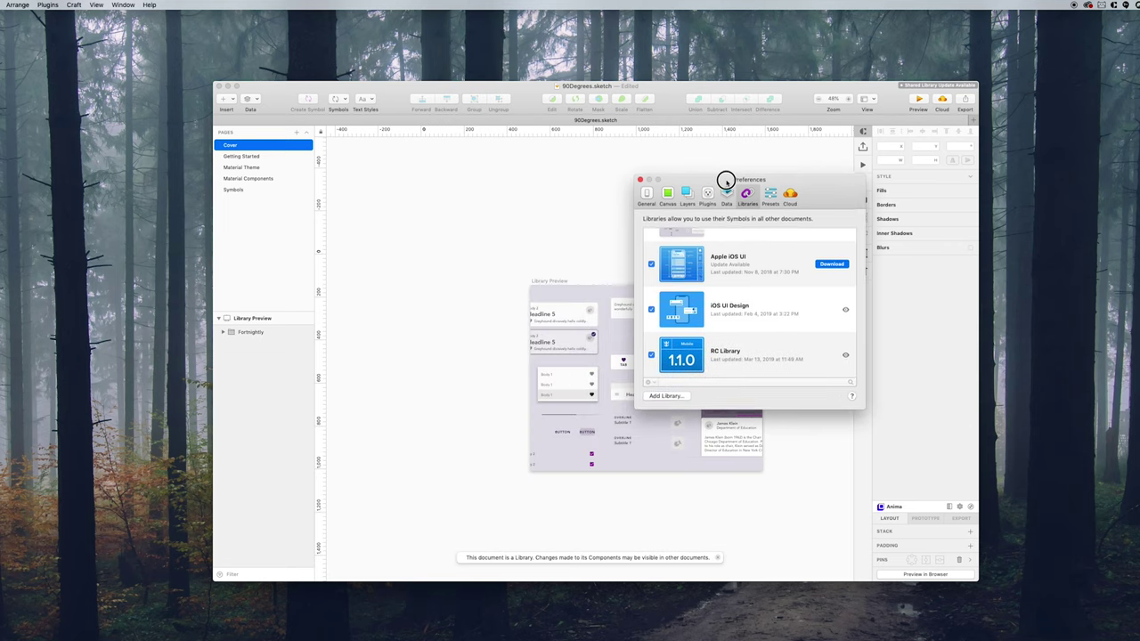
{"action": "scroll", "coordinate": [681, 357], "scroll_direction": "up", "scroll_amount": 2}
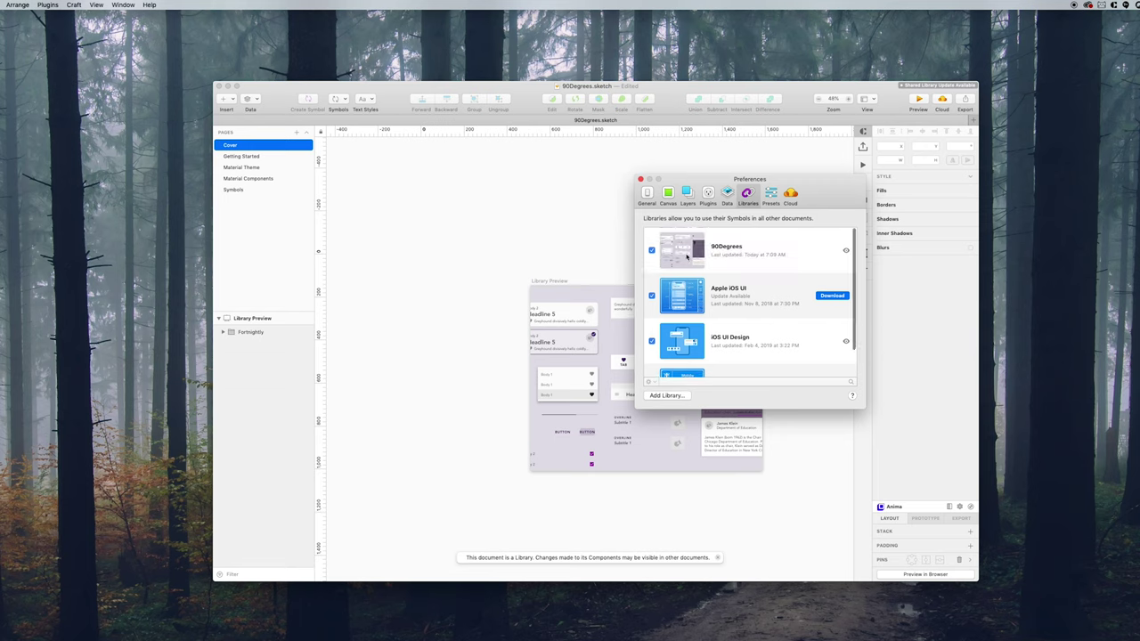
{"action": "left_click", "coordinate": [640, 179]}
- Delete the Fortnightly group from the Library Preview artboard, keeping the artboard itself
{"action": "left_click_drag", "start_coordinate": [457, 268], "coordinate": [860, 505]}
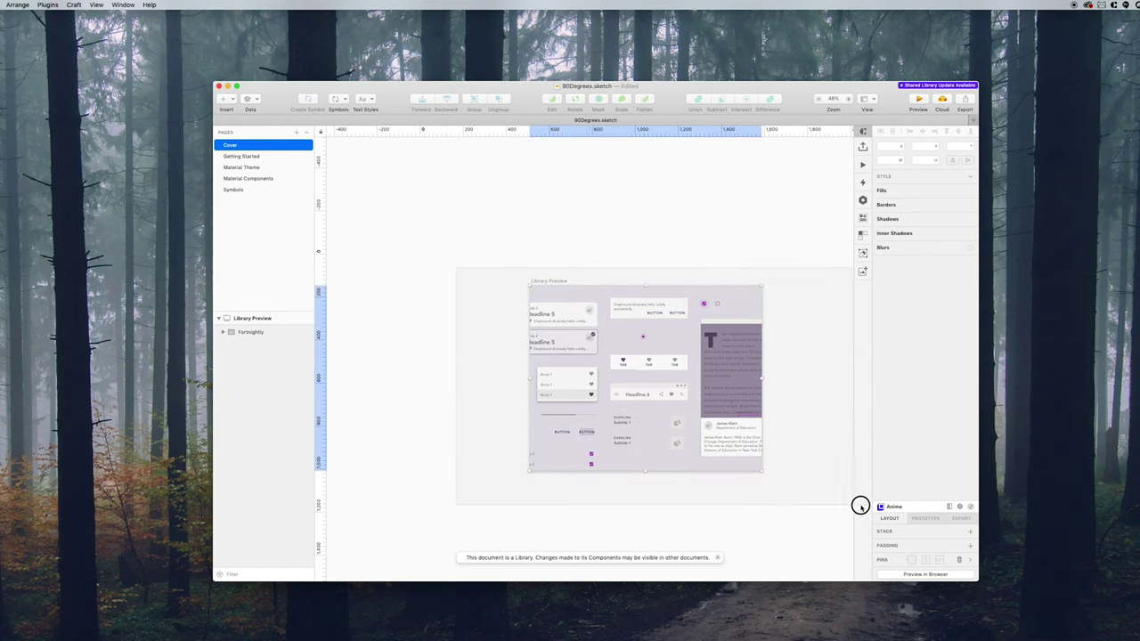
{"action": "key", "text": "Delete"}
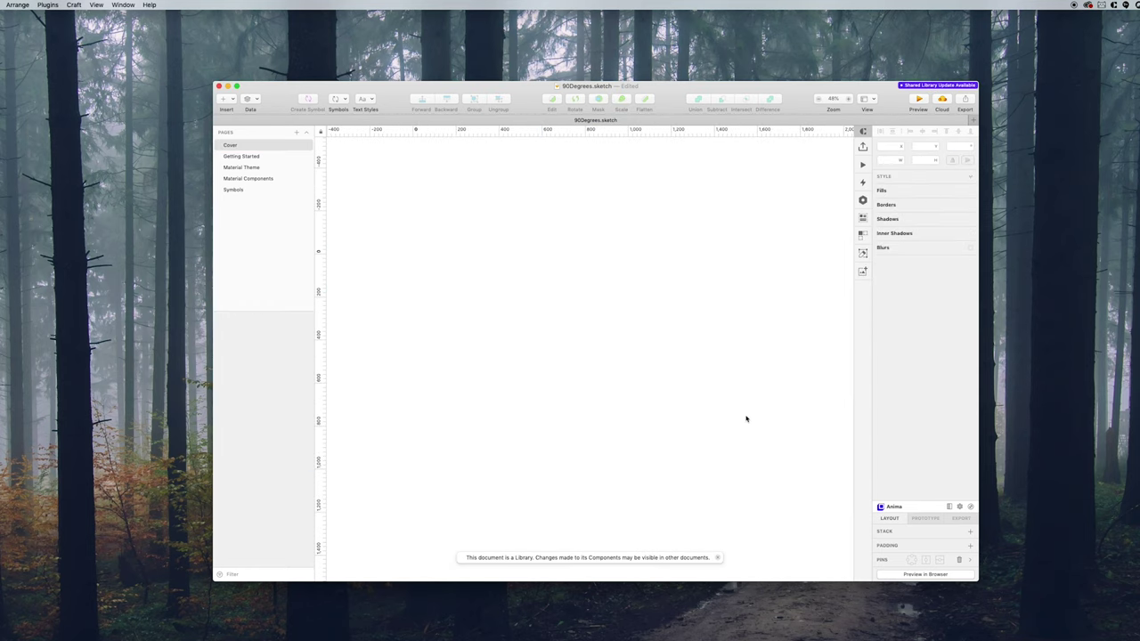
{"action": "key", "text": "super+z"}
{"action": "left_click", "coordinate": [493, 335]}
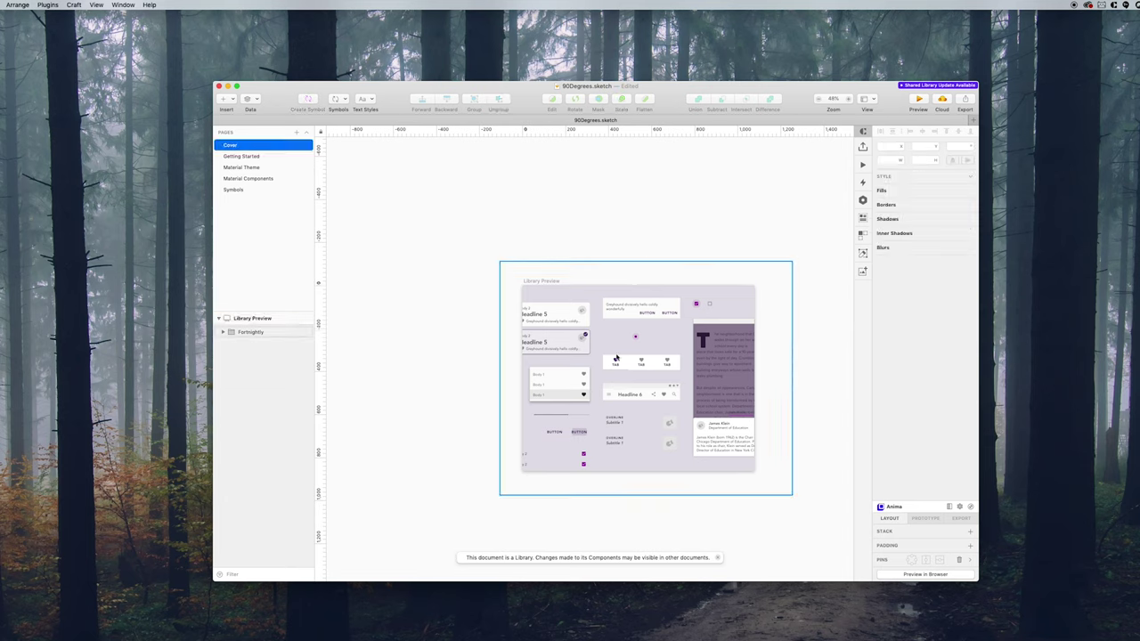
{"action": "left_click", "coordinate": [614, 357]}
{"action": "key", "text": "Delete"}
- Give the Library Preview artboard a dark red background colour
{"action": "left_click", "coordinate": [537, 246]}
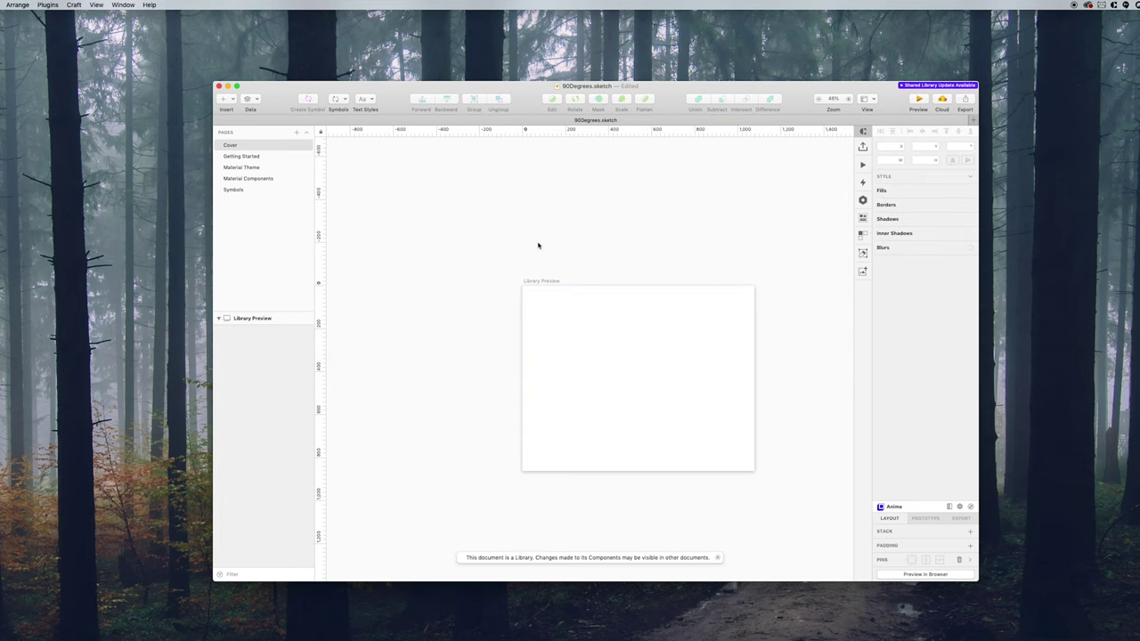
{"action": "left_click", "coordinate": [540, 278]}
{"action": "left_click", "coordinate": [904, 211]}
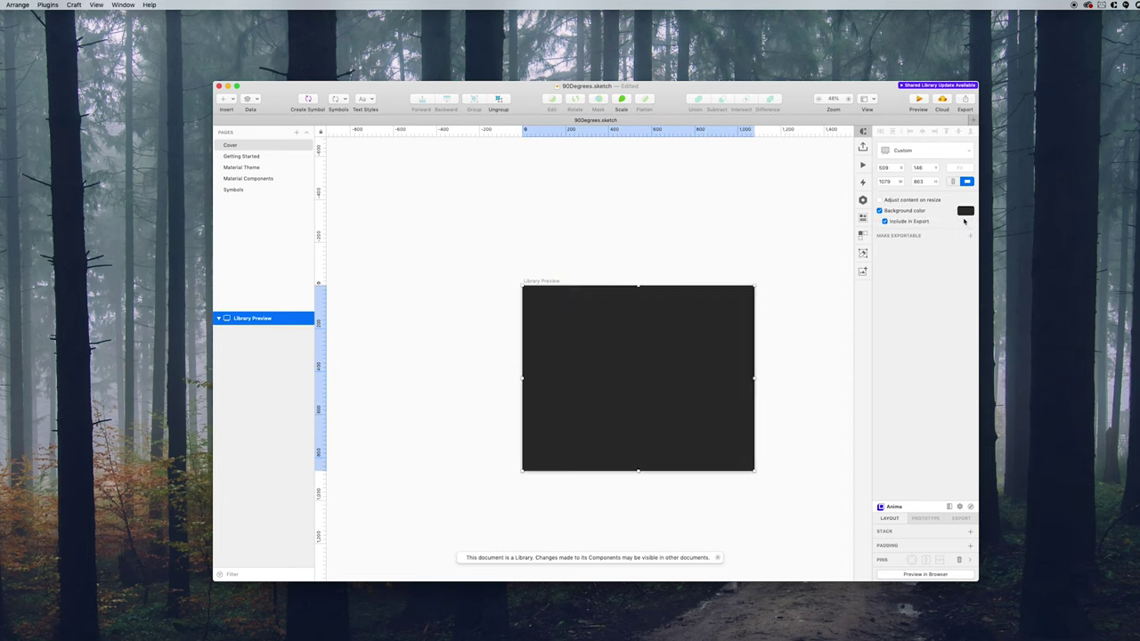
{"action": "left_click", "coordinate": [965, 212]}
{"action": "left_click_drag", "start_coordinate": [890, 285], "coordinate": [939, 263]}
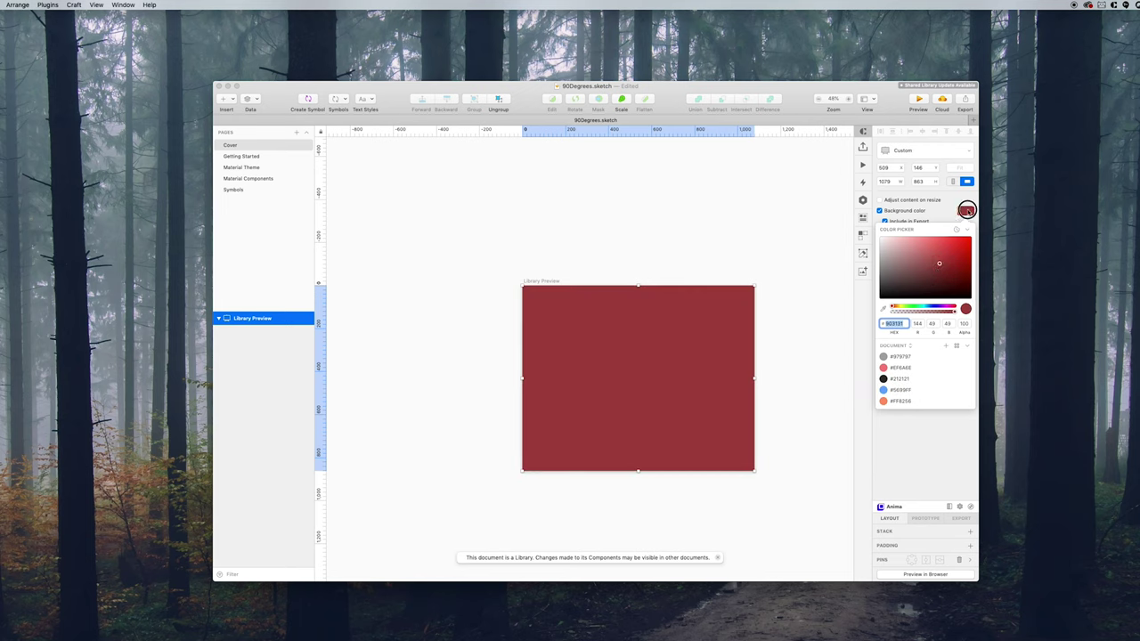
{"action": "left_click", "coordinate": [965, 211]}
- Add a white 'HELLO' text layer centred on the artboard and save the document
{"action": "key", "text": "t"}
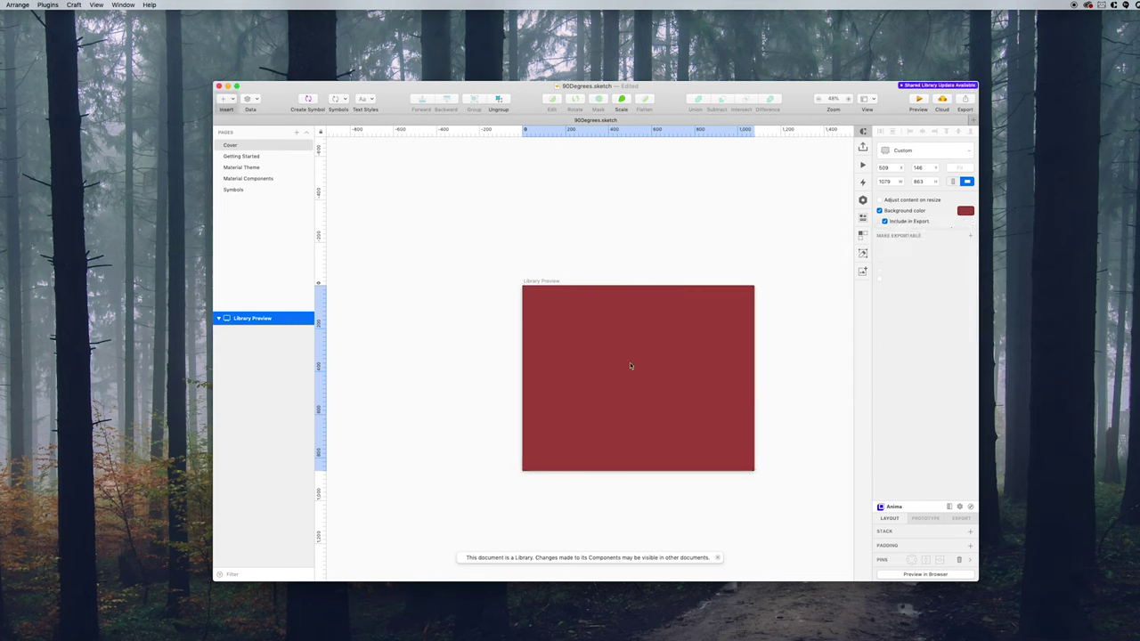
{"action": "left_click", "coordinate": [646, 377]}
{"action": "type", "text": "HELLO"}
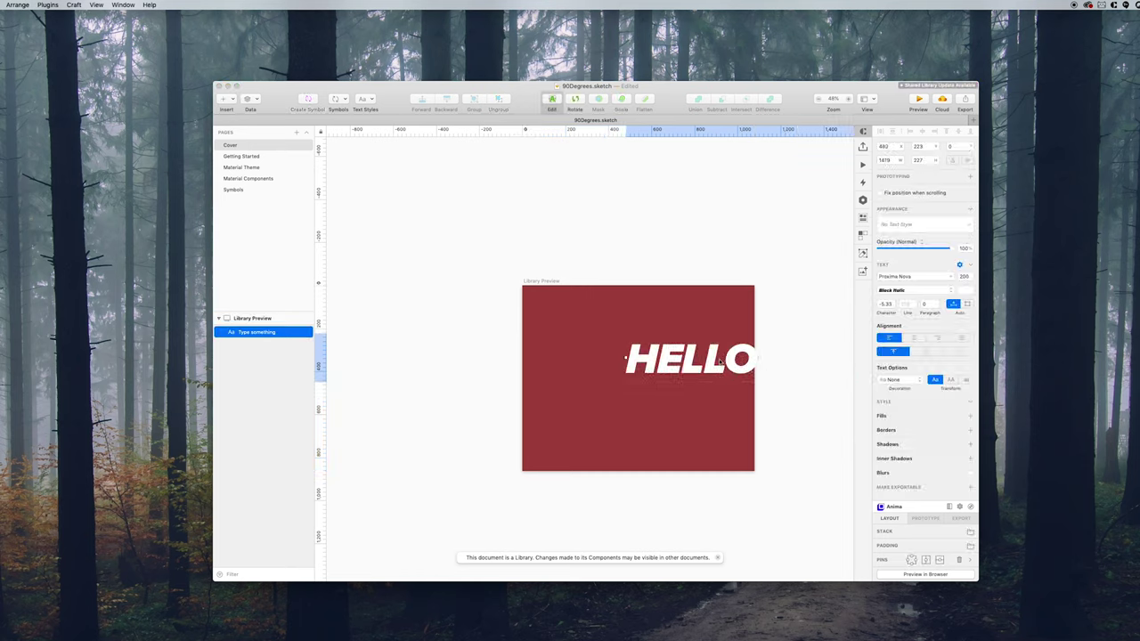
{"action": "key", "text": "Escape"}
{"action": "left_click_drag", "start_coordinate": [712, 357], "coordinate": [663, 380]}
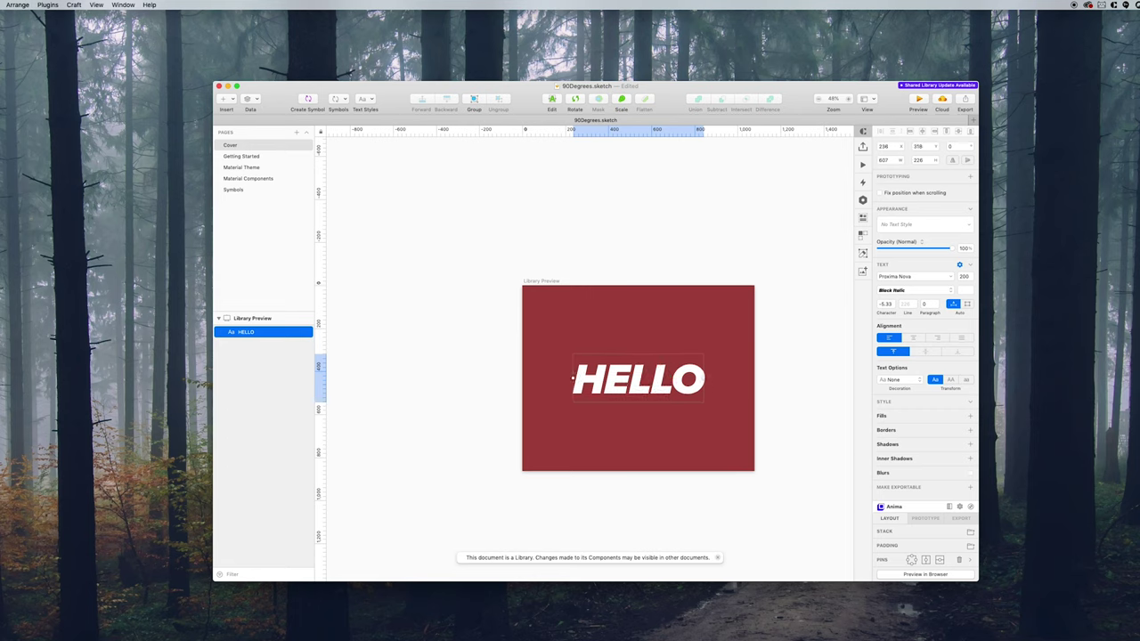
{"action": "key", "text": "super+s"}
{"action": "key", "text": "super+comma"}
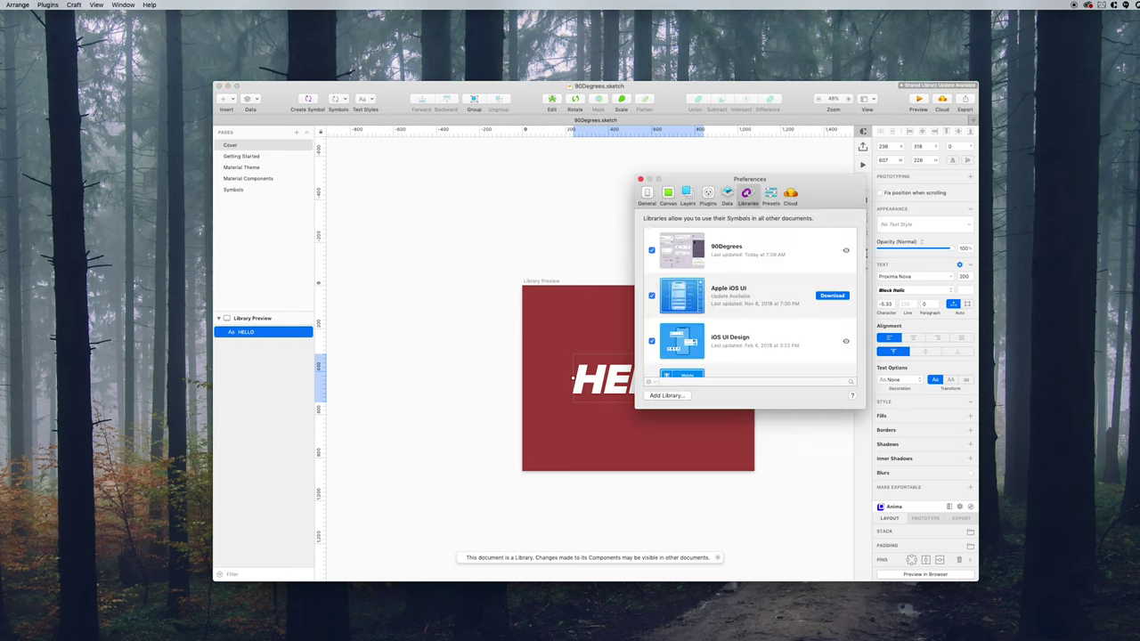
- Select the 90Degrees library and reopen Libraries preferences to refresh its red HELLO thumbnail
{"action": "left_click", "coordinate": [780, 258]}
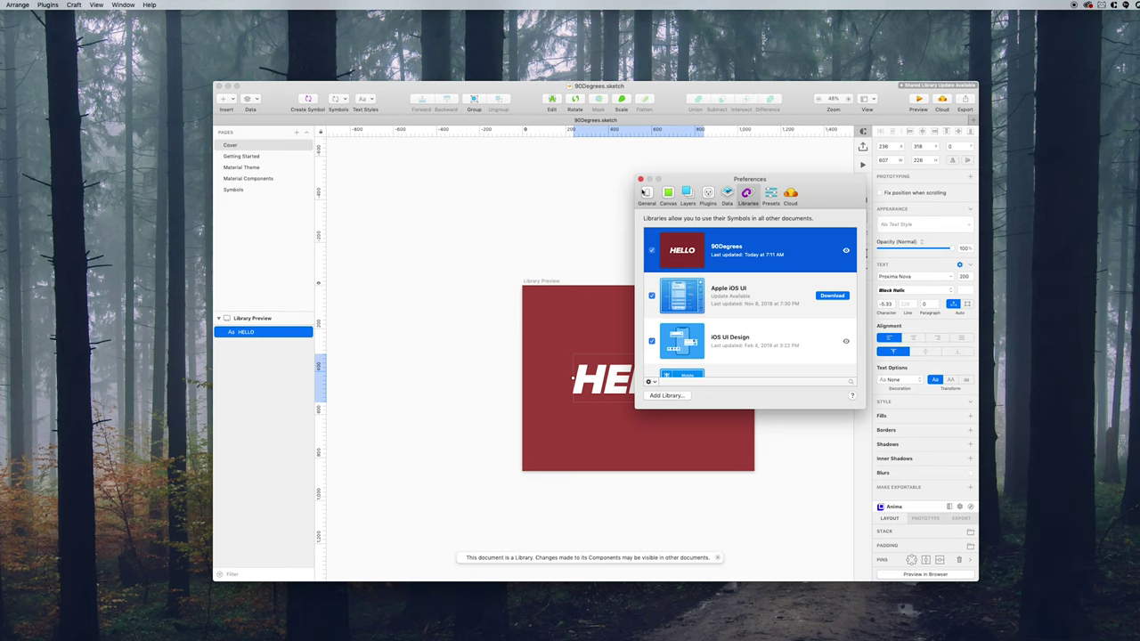
{"action": "left_click", "coordinate": [641, 180]}
{"action": "left_click", "coordinate": [506, 220]}
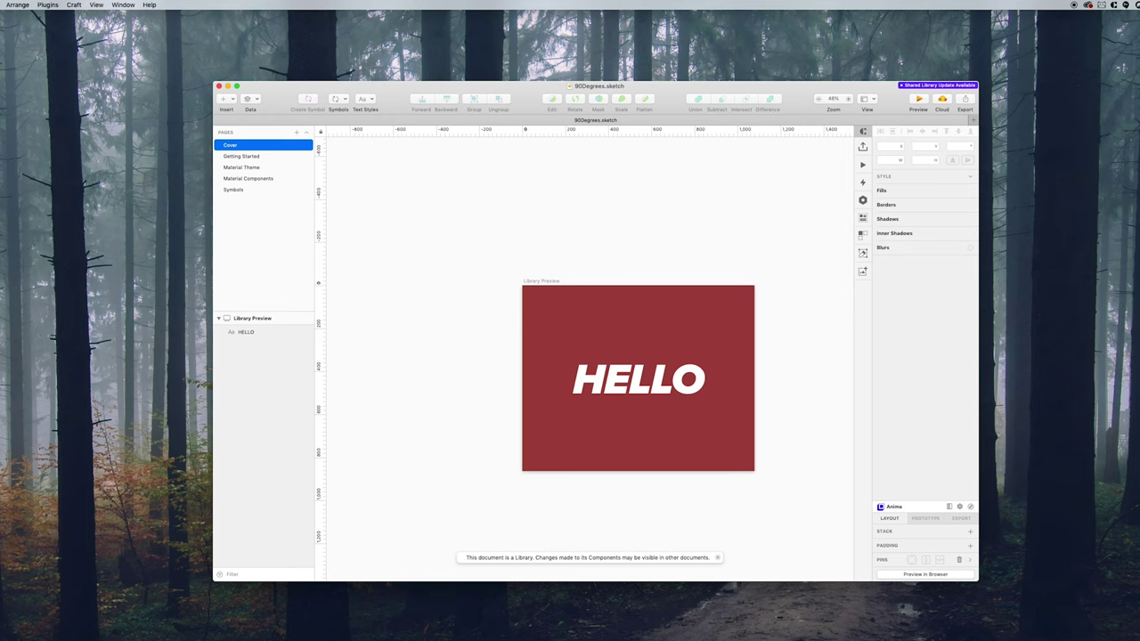
{"action": "key", "text": "super+comma"}
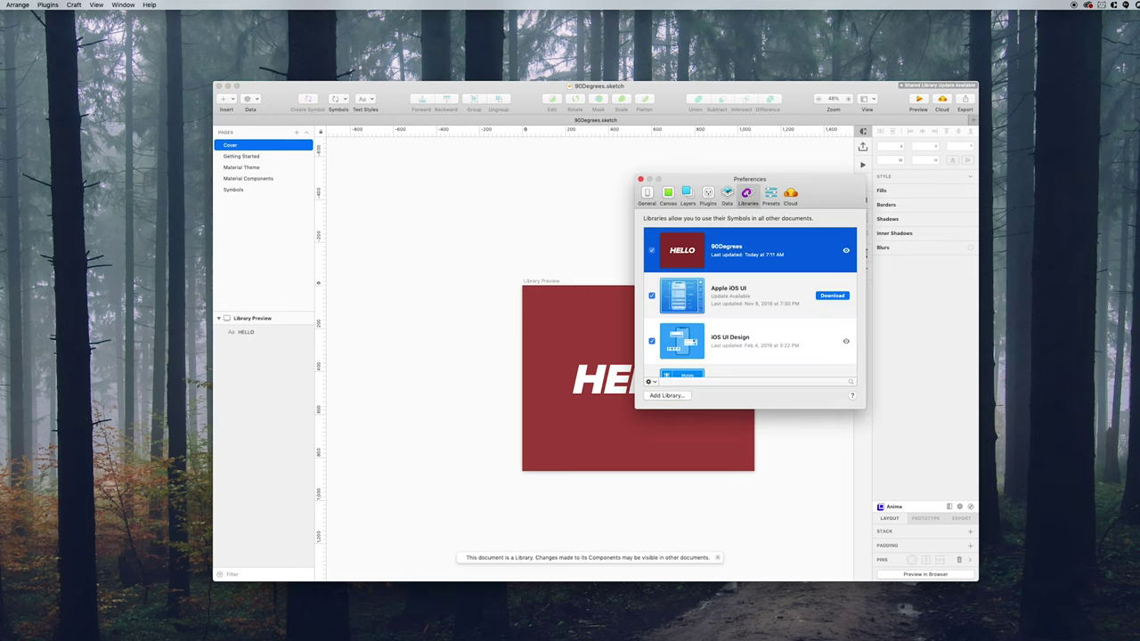
{"action": "scroll", "coordinate": [694, 352], "scroll_direction": "down", "scroll_amount": 3}
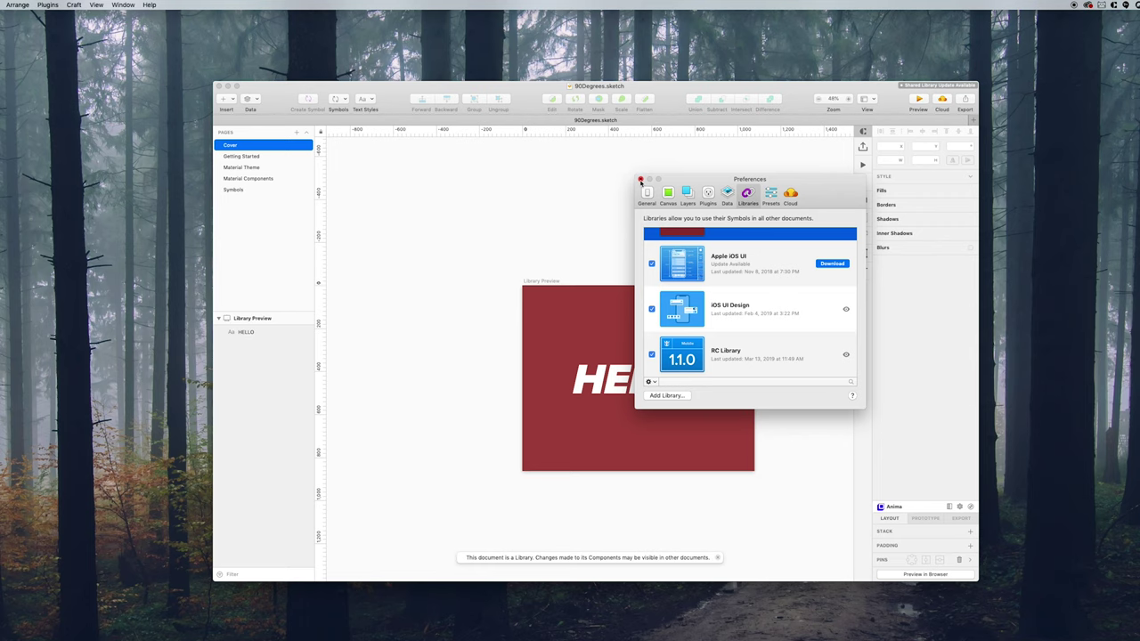
{"action": "left_click", "coordinate": [640, 181]}
{"action": "left_click", "coordinate": [249, 156]}
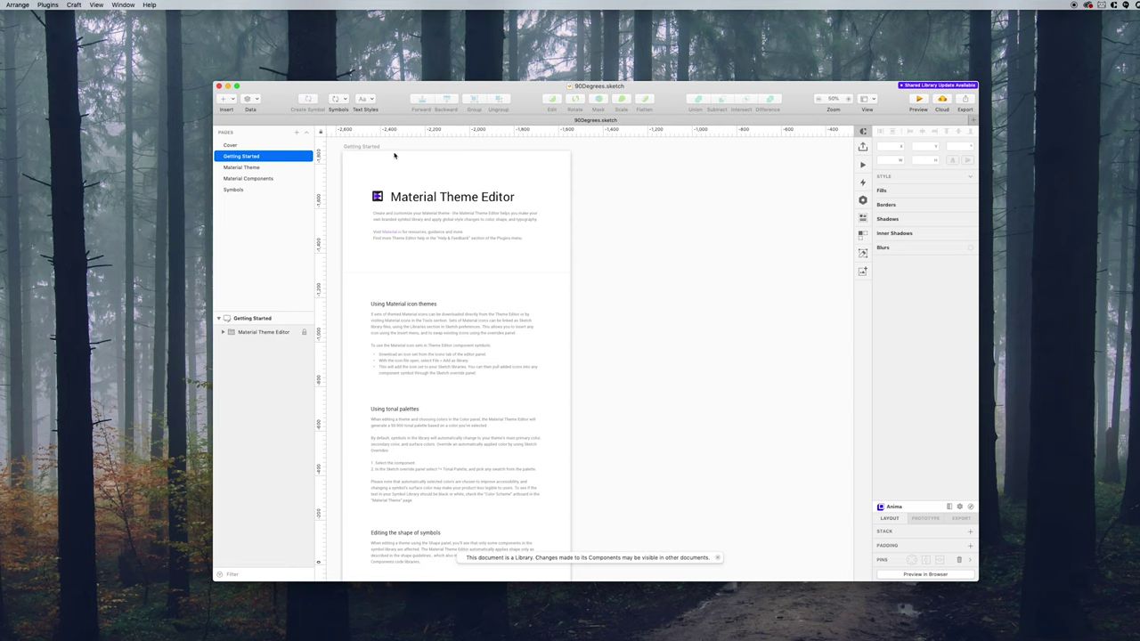
- Scroll the Getting Started guide down to its Material.io note and Version 5.24 footer
{"action": "left_click", "coordinate": [365, 150]}
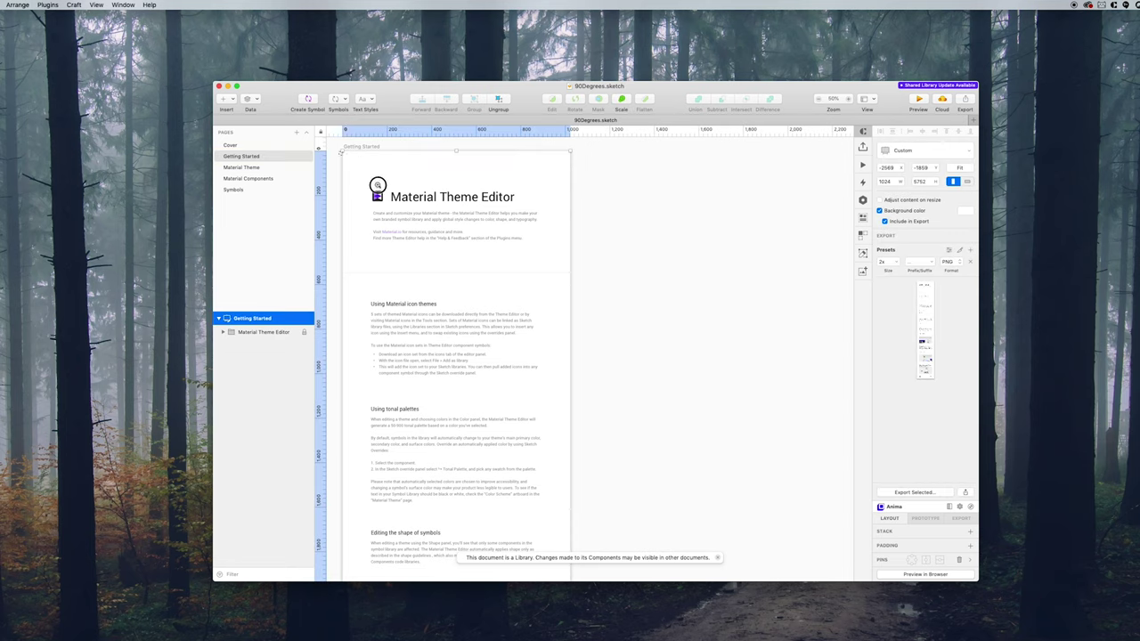
{"action": "scroll", "coordinate": [561, 272], "scroll_direction": "up", "scroll_amount": 5}
{"action": "scroll", "coordinate": [561, 272], "scroll_direction": "down", "scroll_amount": 15}
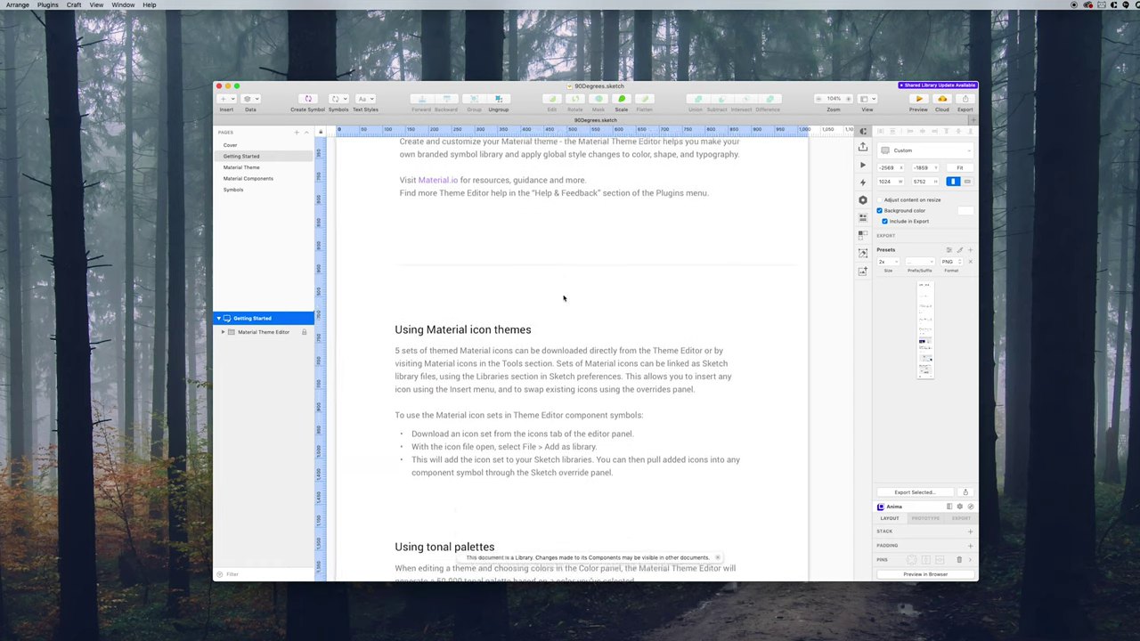
{"action": "scroll", "coordinate": [563, 299], "scroll_direction": "down", "scroll_amount": 15}
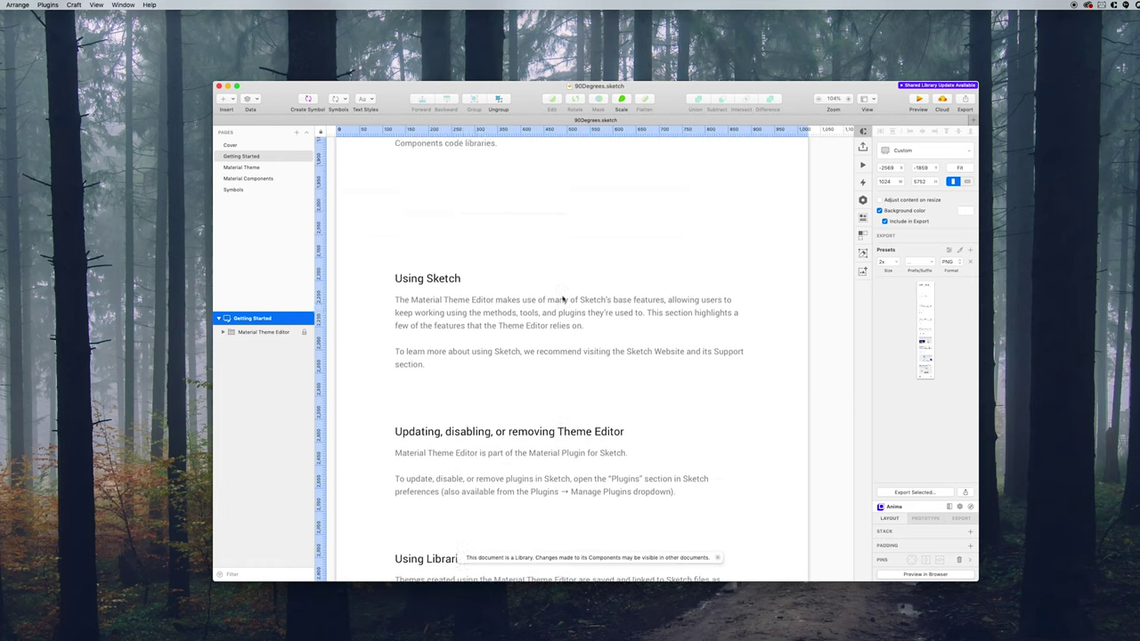
{"action": "scroll", "coordinate": [564, 299], "scroll_direction": "down", "scroll_amount": 12}
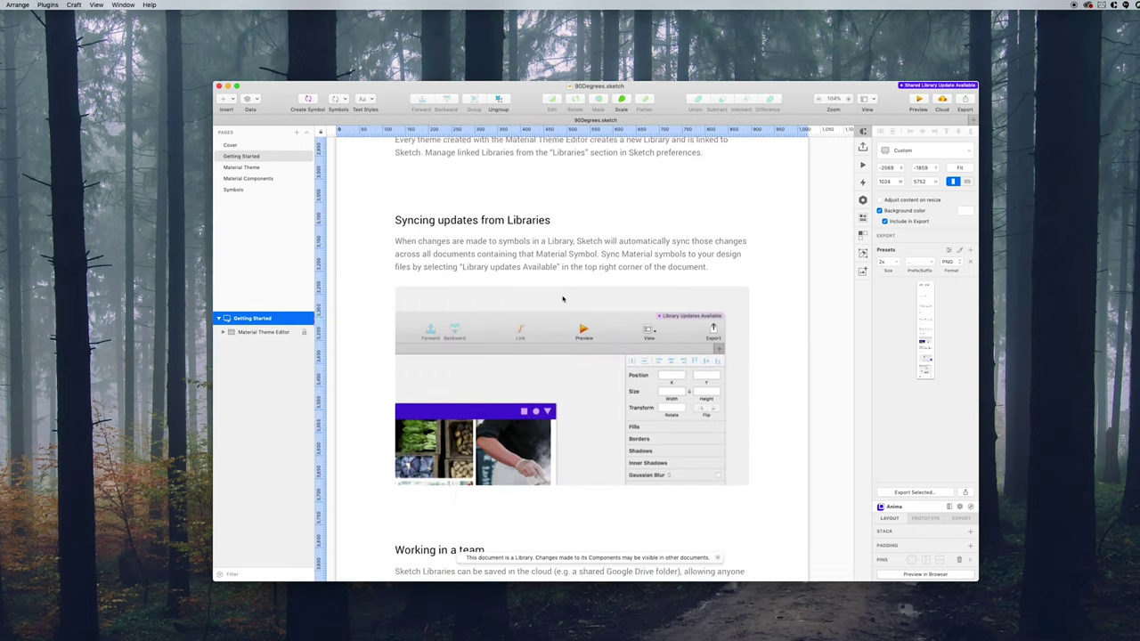
{"action": "scroll", "coordinate": [563, 299], "scroll_direction": "down", "scroll_amount": 12}
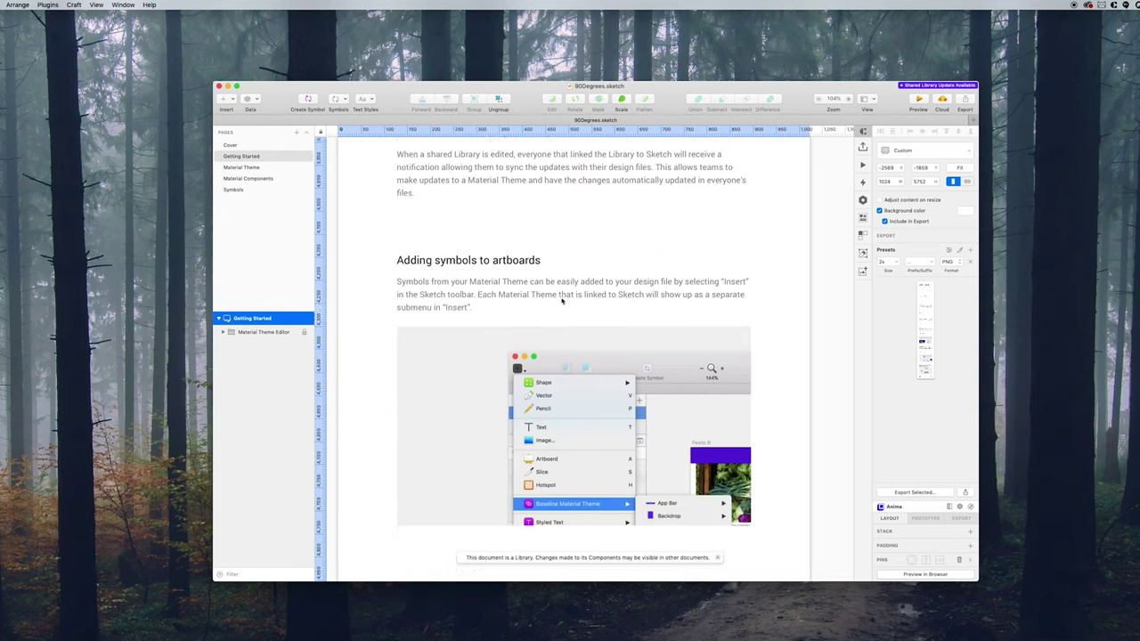
{"action": "scroll", "coordinate": [562, 300], "scroll_direction": "down", "scroll_amount": 12}
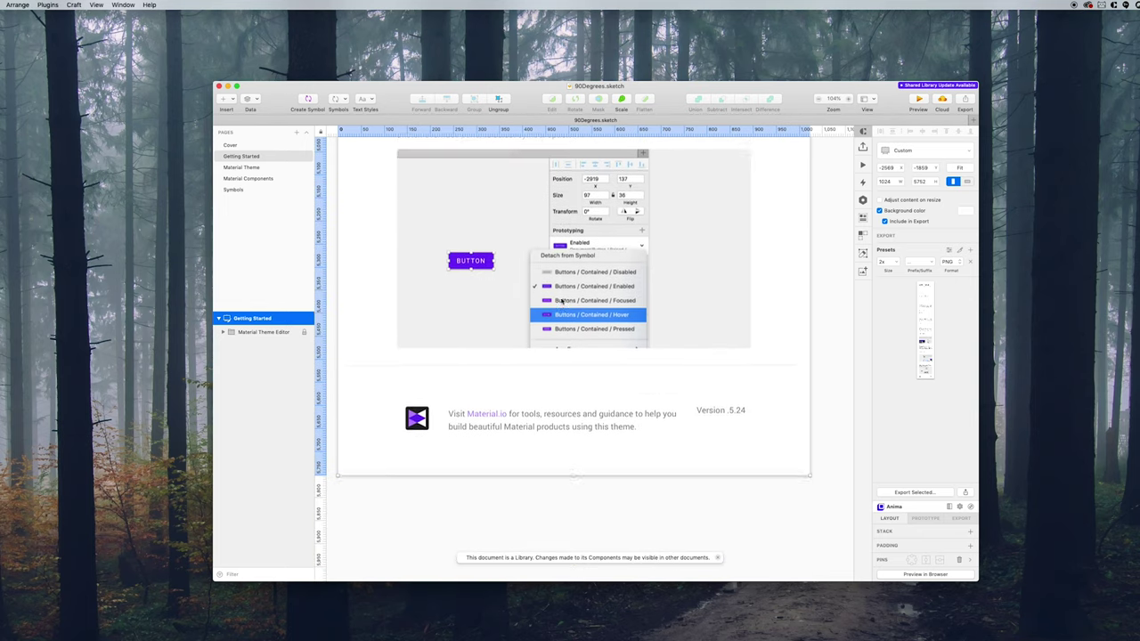
{"action": "scroll", "coordinate": [562, 301], "scroll_direction": "down", "scroll_amount": 3}
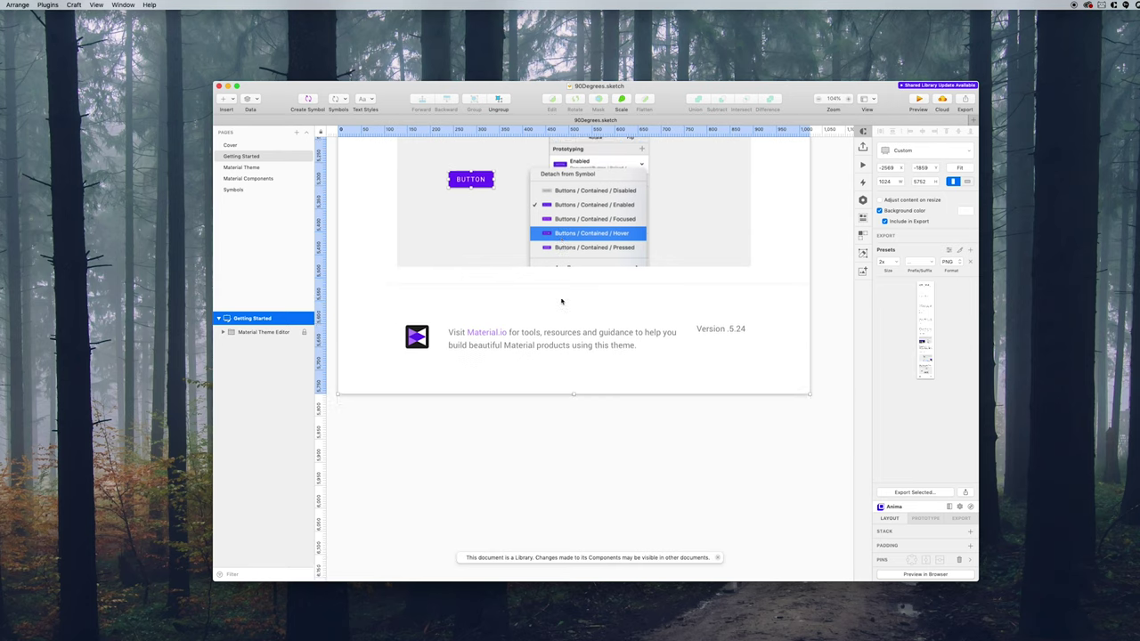
- Browse the Material Components page's artboards, such as Bottom Navigation, Buttons and FAB
{"action": "left_click", "coordinate": [249, 179]}
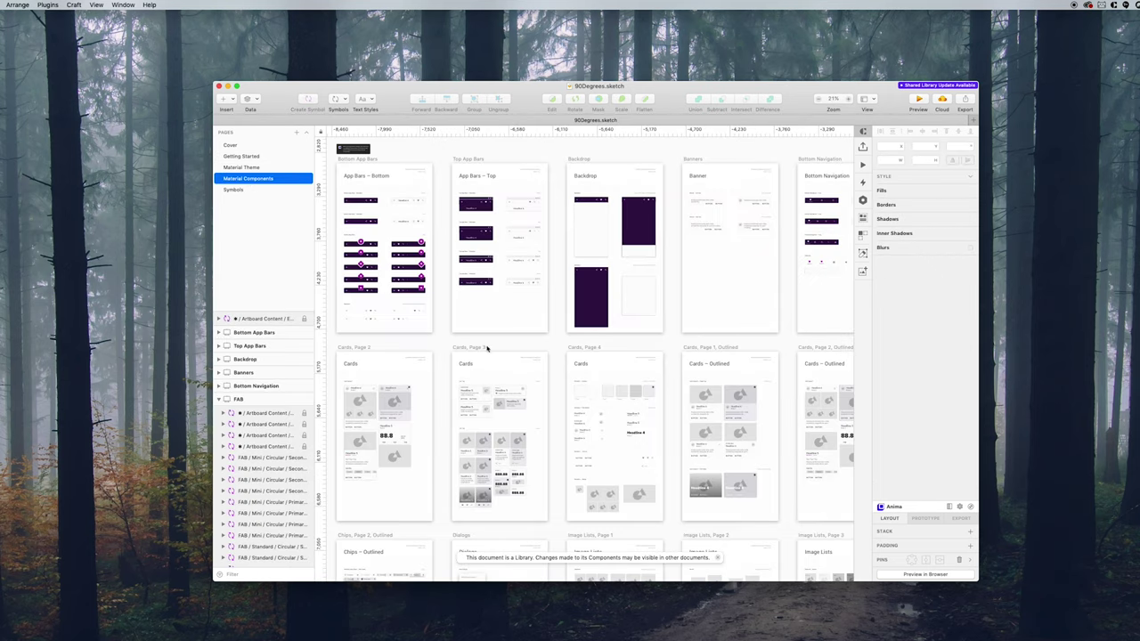
{"action": "scroll", "coordinate": [528, 358], "scroll_direction": "down", "scroll_amount": 10}
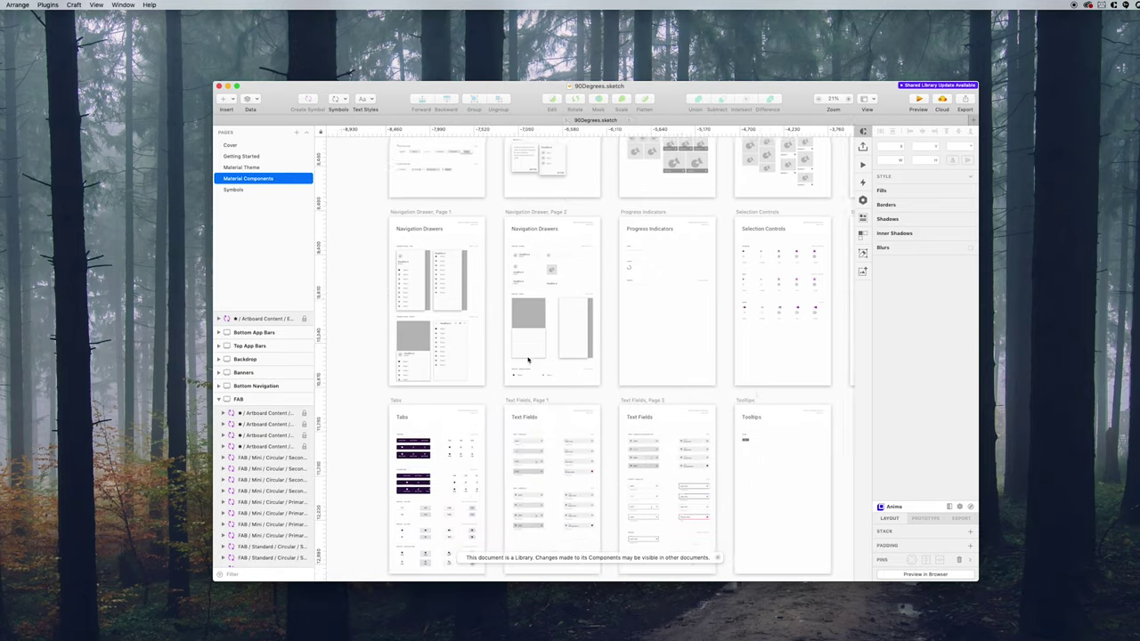
{"action": "scroll", "coordinate": [527, 359], "scroll_direction": "right", "scroll_amount": 7}
{"action": "scroll", "coordinate": [527, 358], "scroll_direction": "up", "scroll_amount": 4}
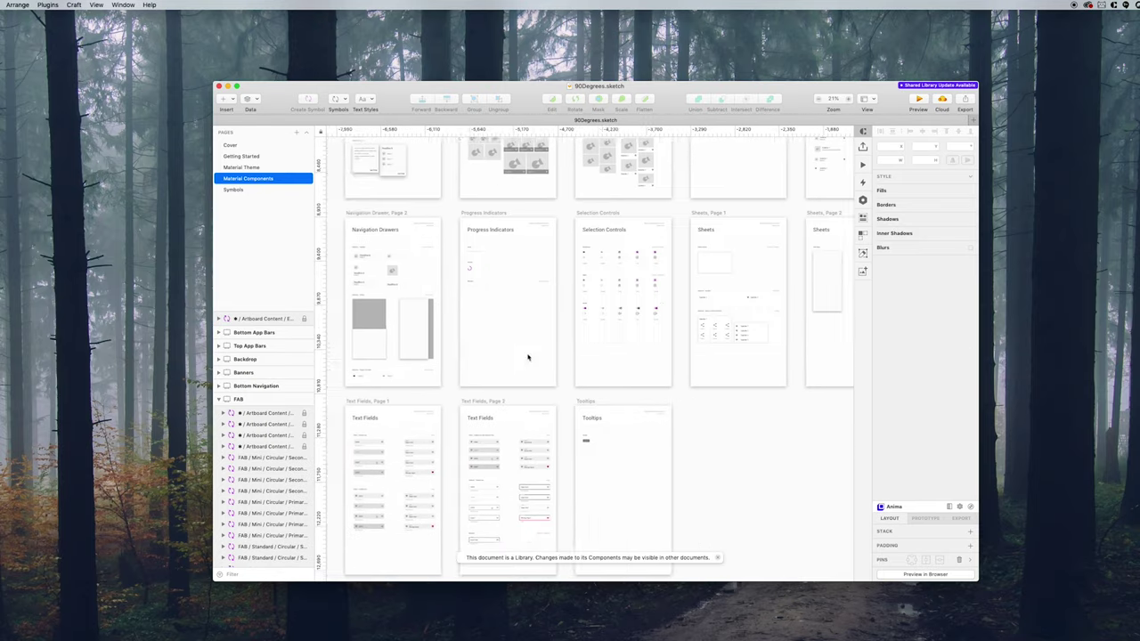
{"action": "scroll", "coordinate": [526, 357], "scroll_direction": "up", "scroll_amount": 3}
{"action": "scroll", "coordinate": [527, 357], "scroll_direction": "right", "scroll_amount": 2}
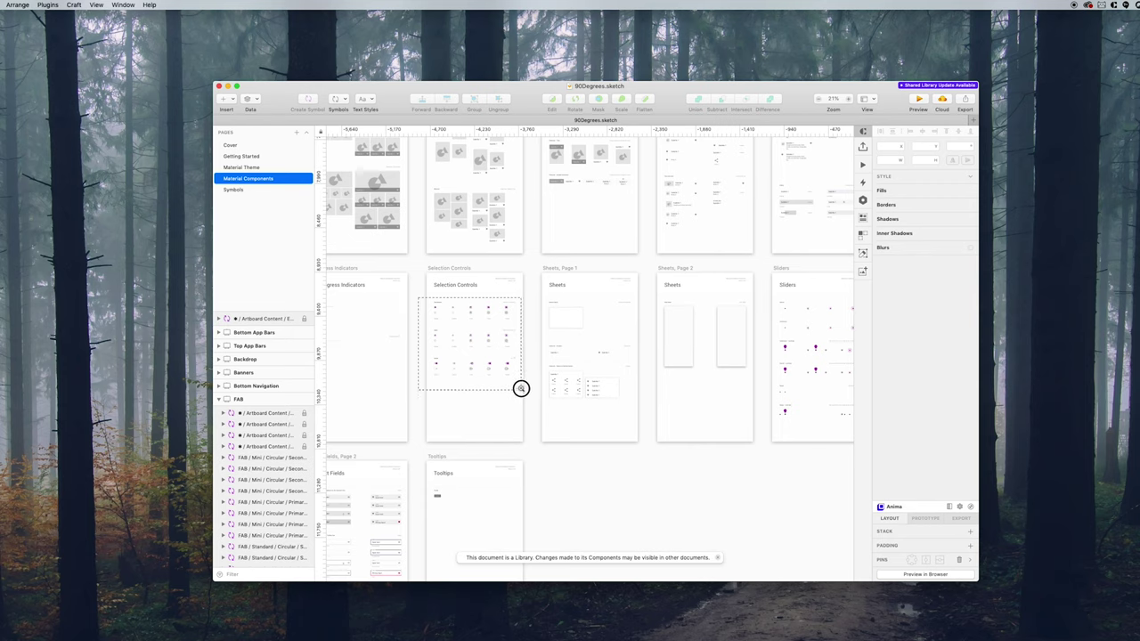
{"action": "scroll", "coordinate": [519, 386], "scroll_direction": "up", "scroll_amount": 10}
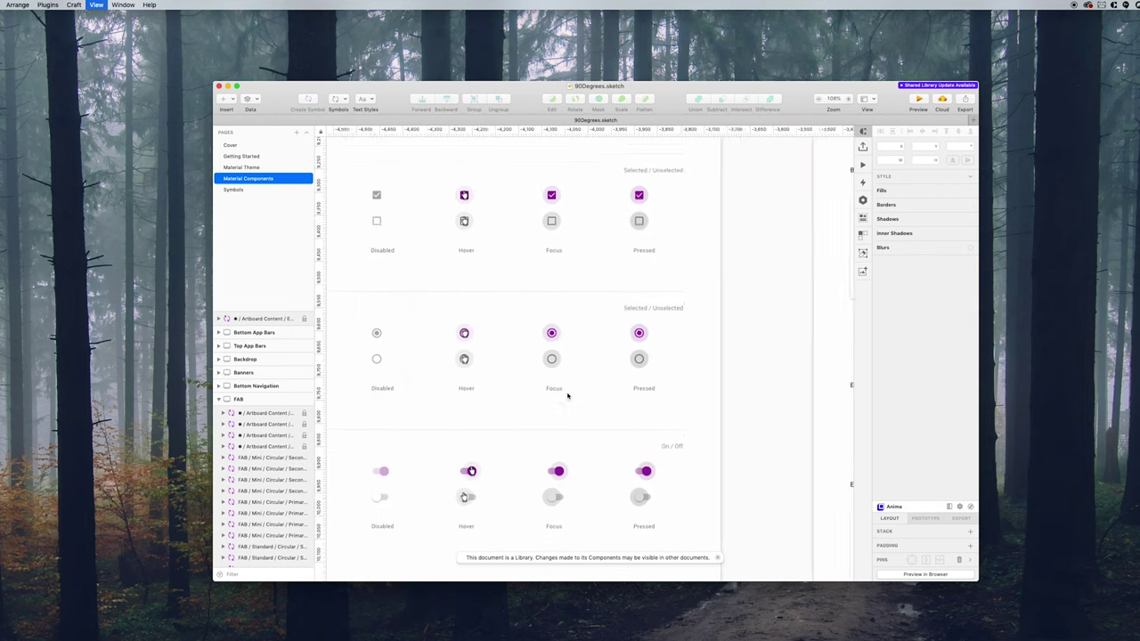
{"action": "scroll", "coordinate": [567, 395], "scroll_direction": "down", "scroll_amount": 8}
- Peek at the Symbols page, return to Material Components, then move to the Material Theme page
{"action": "left_click", "coordinate": [264, 187]}
{"action": "left_click", "coordinate": [265, 179]}
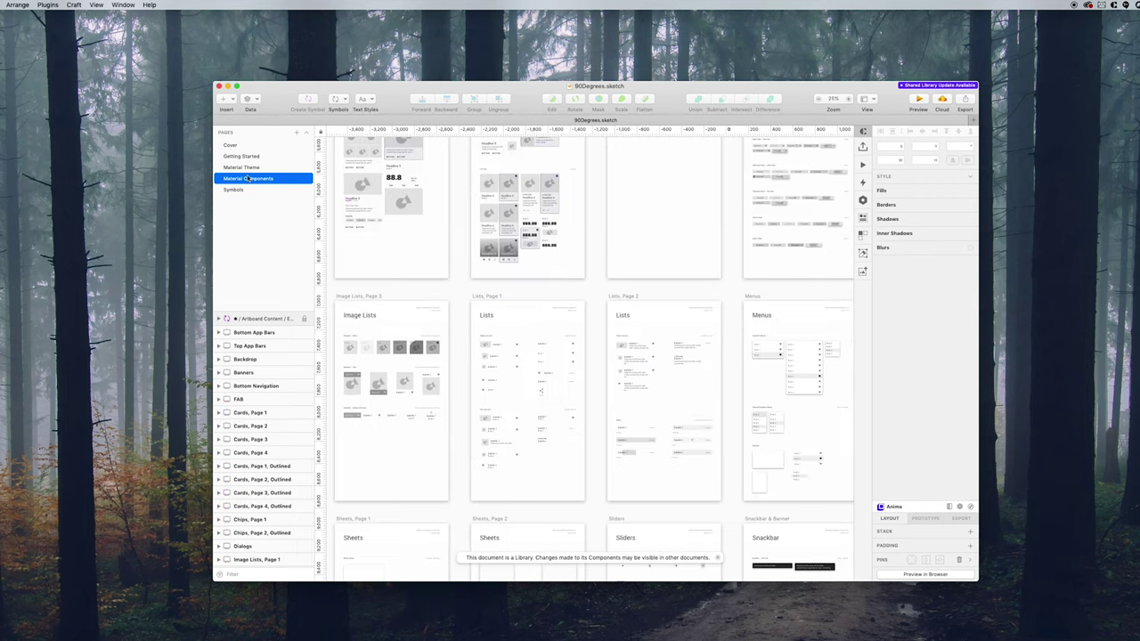
{"action": "scroll", "coordinate": [470, 325], "scroll_direction": "up", "scroll_amount": 10}
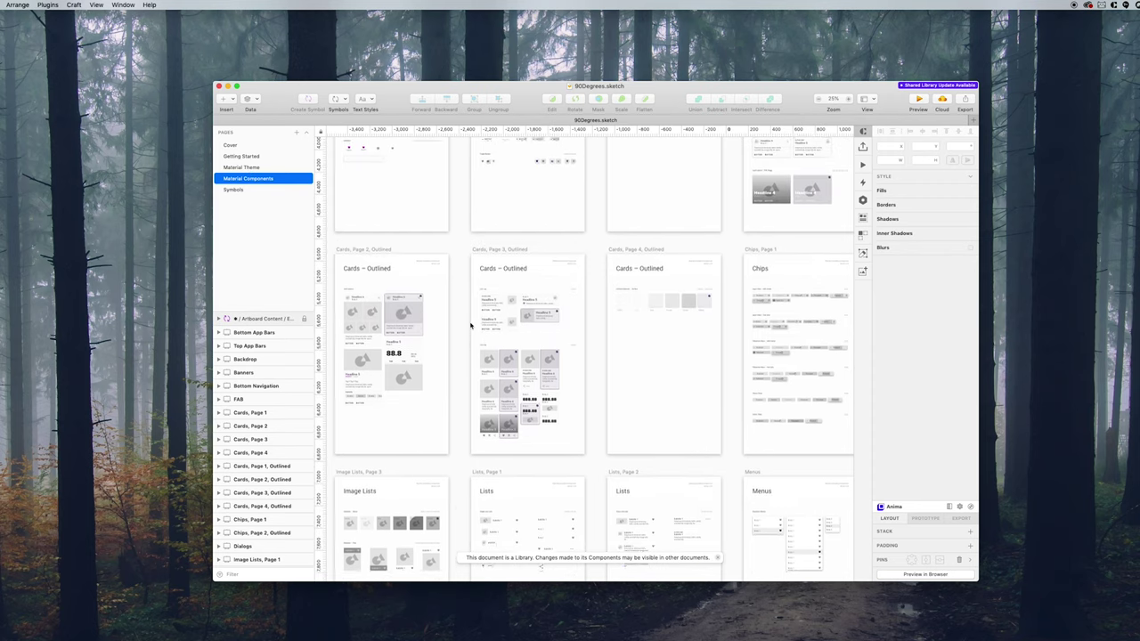
{"action": "scroll", "coordinate": [470, 326], "scroll_direction": "left", "scroll_amount": 3}
{"action": "scroll", "coordinate": [470, 326], "scroll_direction": "up", "scroll_amount": 2}
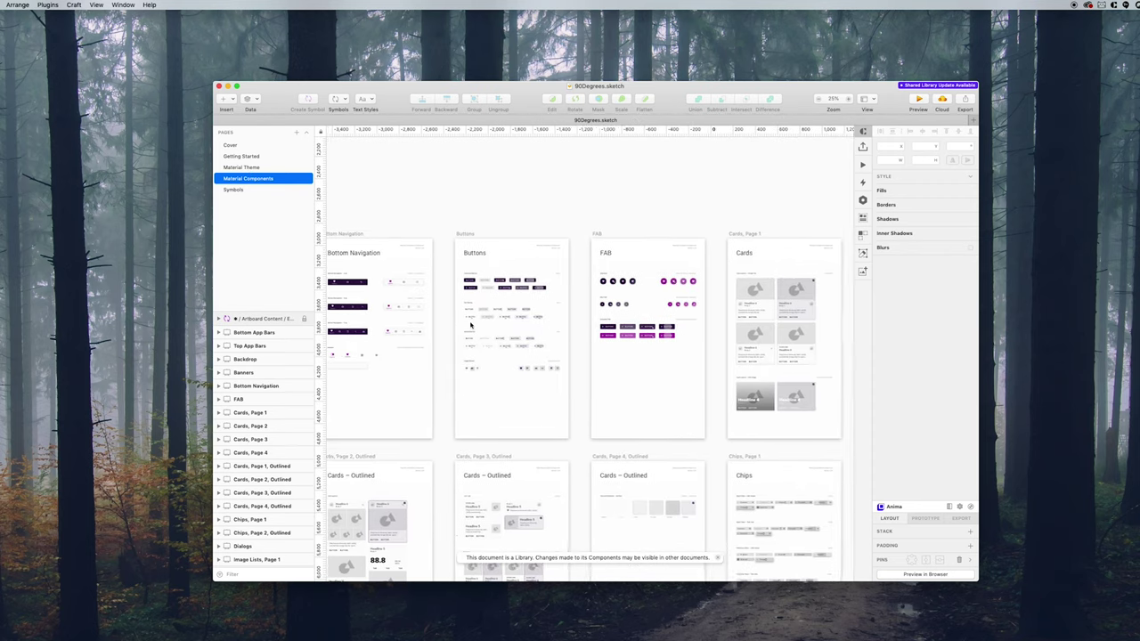
{"action": "left_click", "coordinate": [270, 168]}
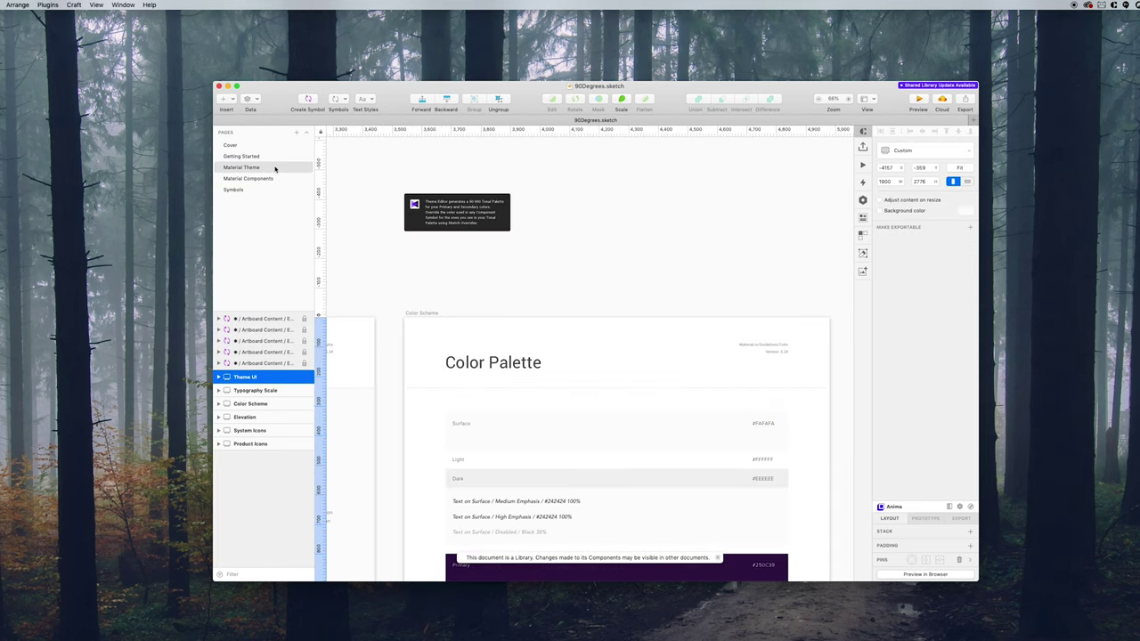
- Zoom out on the Material Theme page to view the Theme UI and Typographic Scale artboards
{"action": "left_click", "coordinate": [398, 259]}
{"action": "key", "text": "super+minus"}
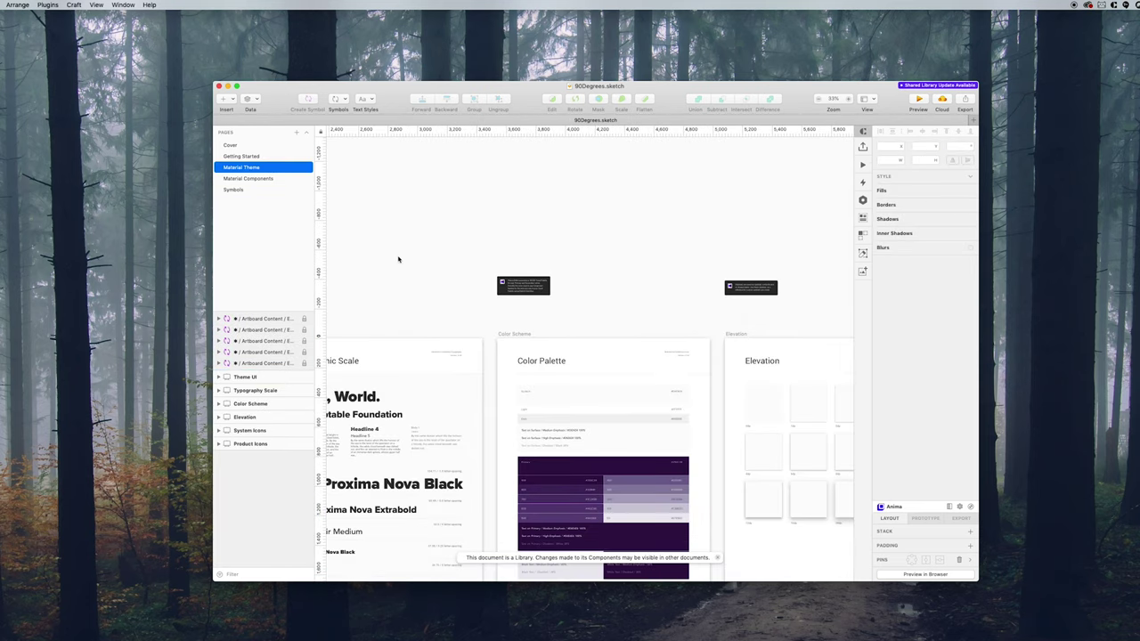
{"action": "scroll", "coordinate": [415, 407], "scroll_direction": "left", "scroll_amount": 10}
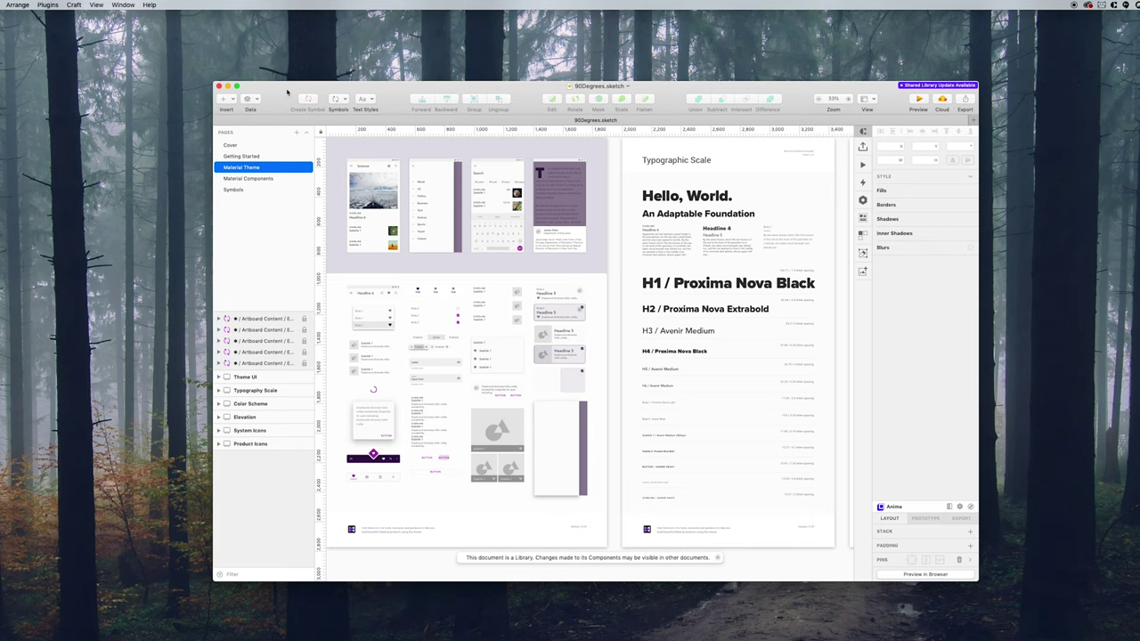
{"action": "left_click_drag", "start_coordinate": [287, 92], "coordinate": [288, 95]}
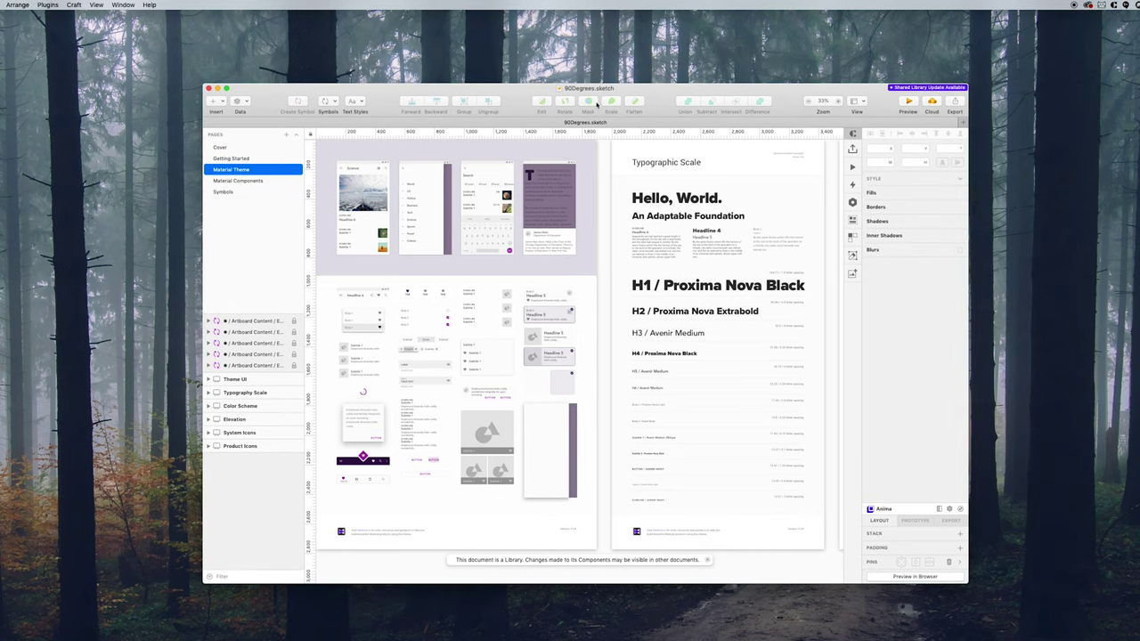
- Close the library and add a 360×760 Galaxy S8 Android preset artboard to a new document
{"action": "left_click", "coordinate": [208, 89]}
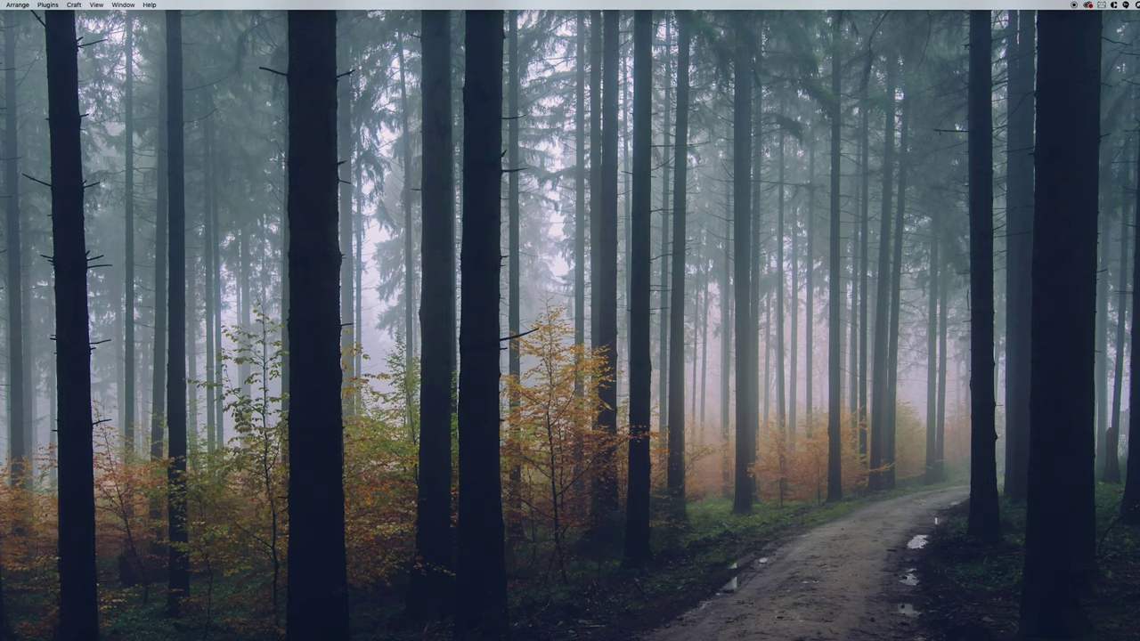
{"action": "key", "text": "super+n"}
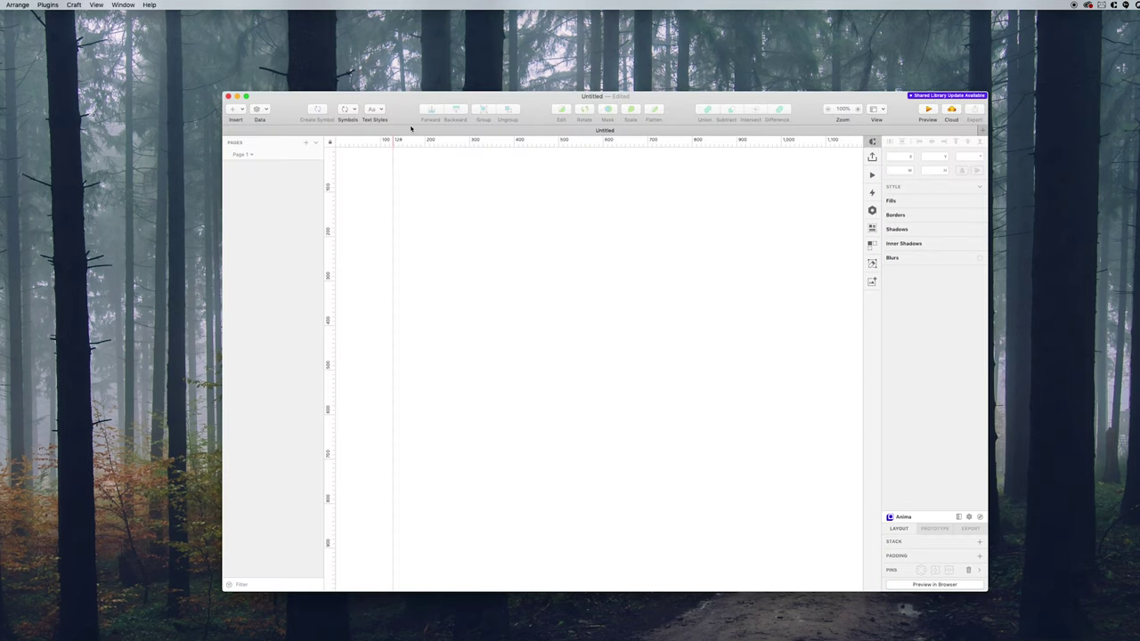
{"action": "key", "text": "a"}
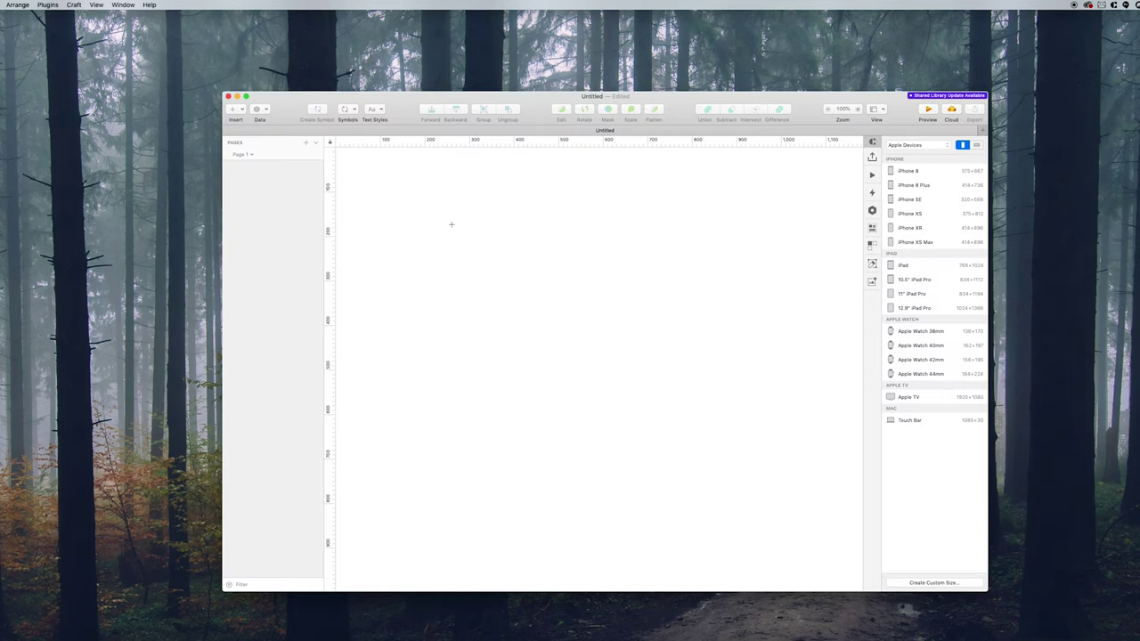
{"action": "left_click", "coordinate": [924, 152]}
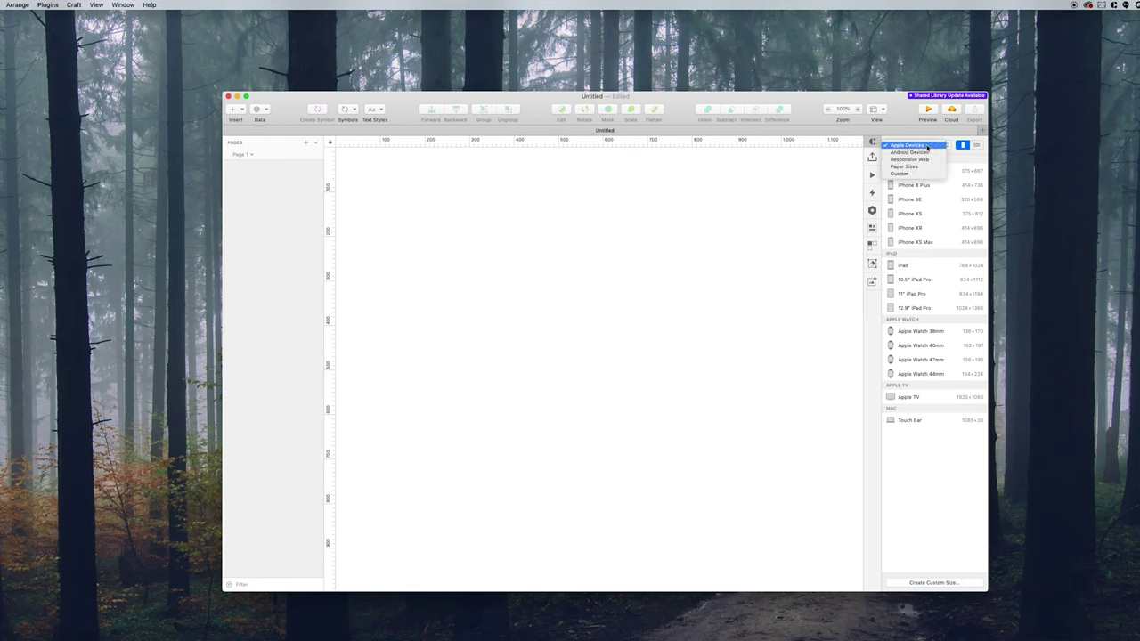
{"action": "left_click", "coordinate": [926, 153]}
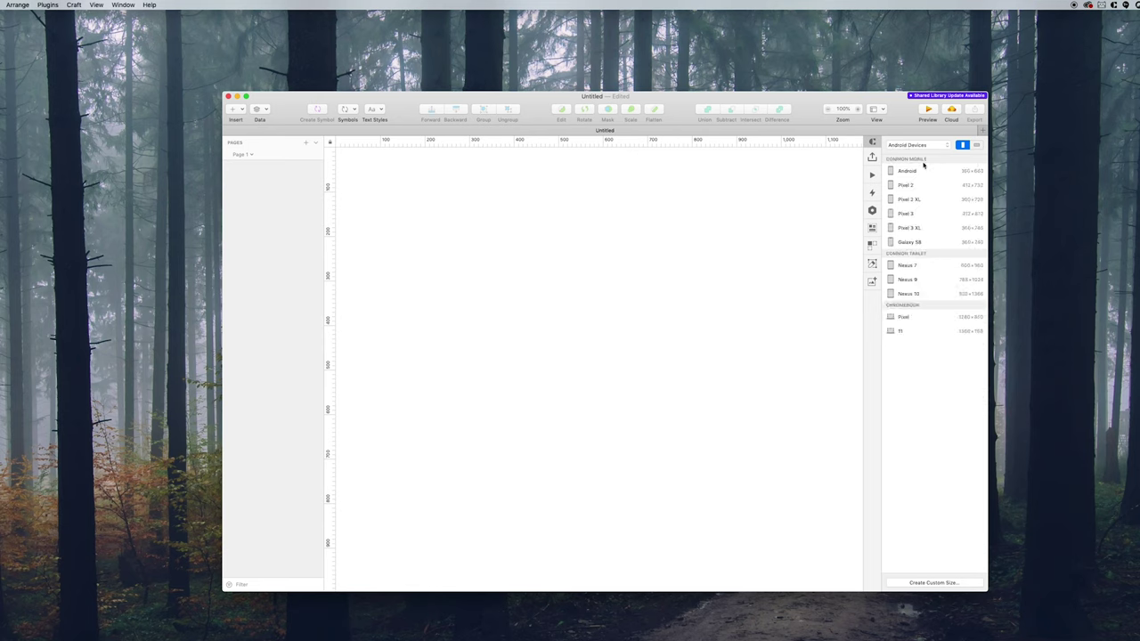
{"action": "left_click", "coordinate": [904, 242]}
{"action": "left_click", "coordinate": [432, 210]}
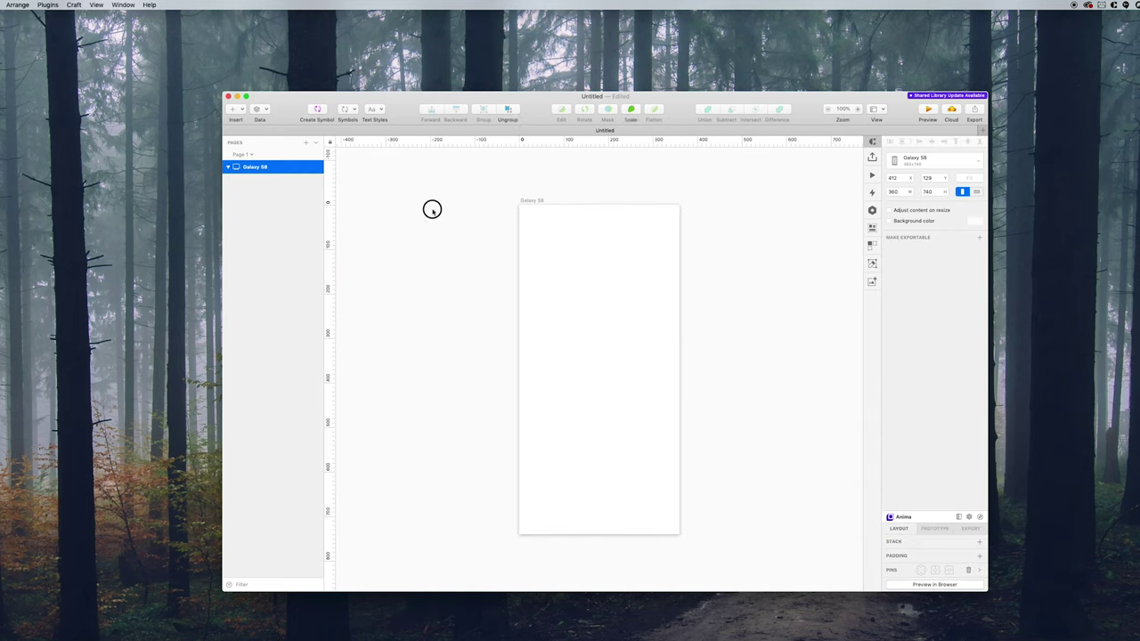
{"action": "left_click", "coordinate": [530, 201]}
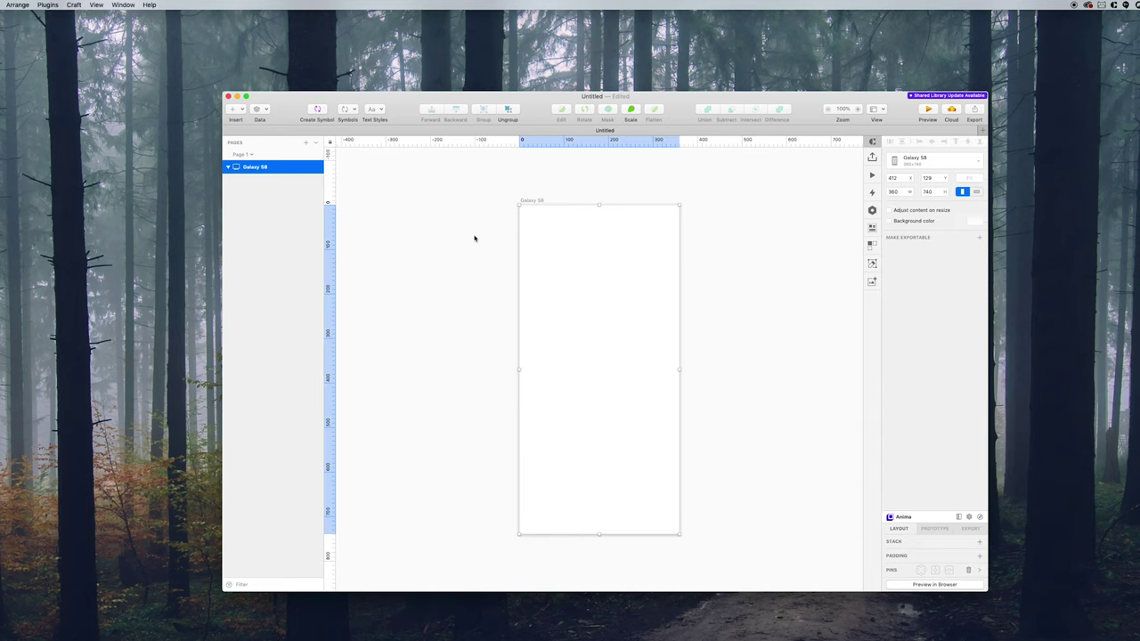
- Insert the 90Degrees Bottom App Bar with centred circular cut FAB, docked along the artboard's bottom edge
{"action": "left_click", "coordinate": [349, 110]}
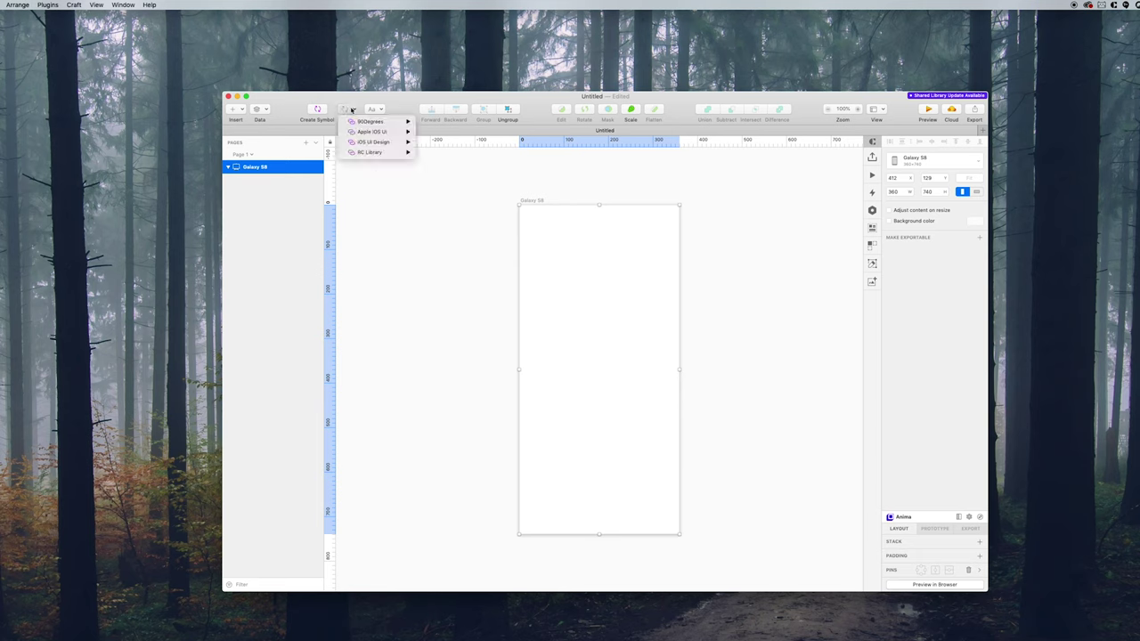
{"action": "mouse_move", "coordinate": [372, 122]}
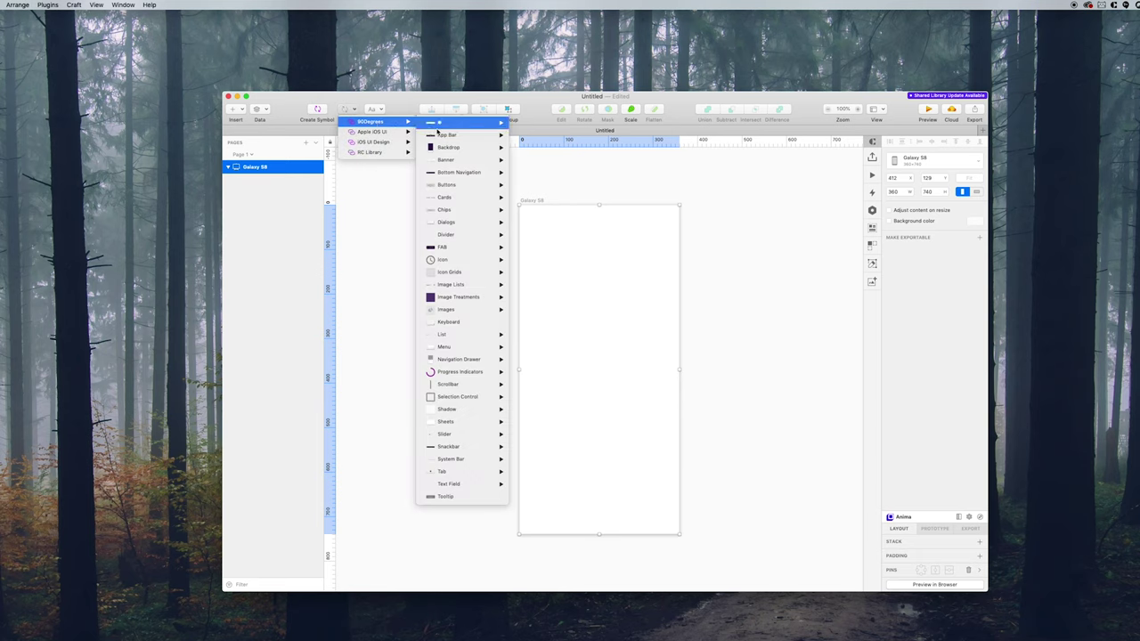
{"action": "mouse_move", "coordinate": [455, 137]}
{"action": "mouse_move", "coordinate": [543, 138]}
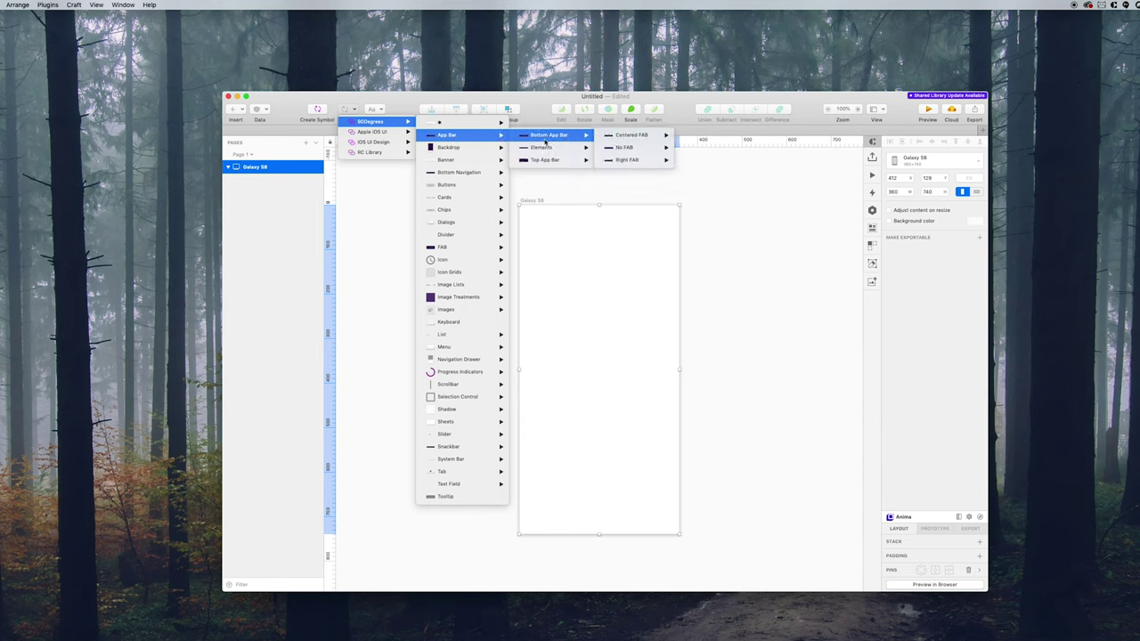
{"action": "mouse_move", "coordinate": [623, 138]}
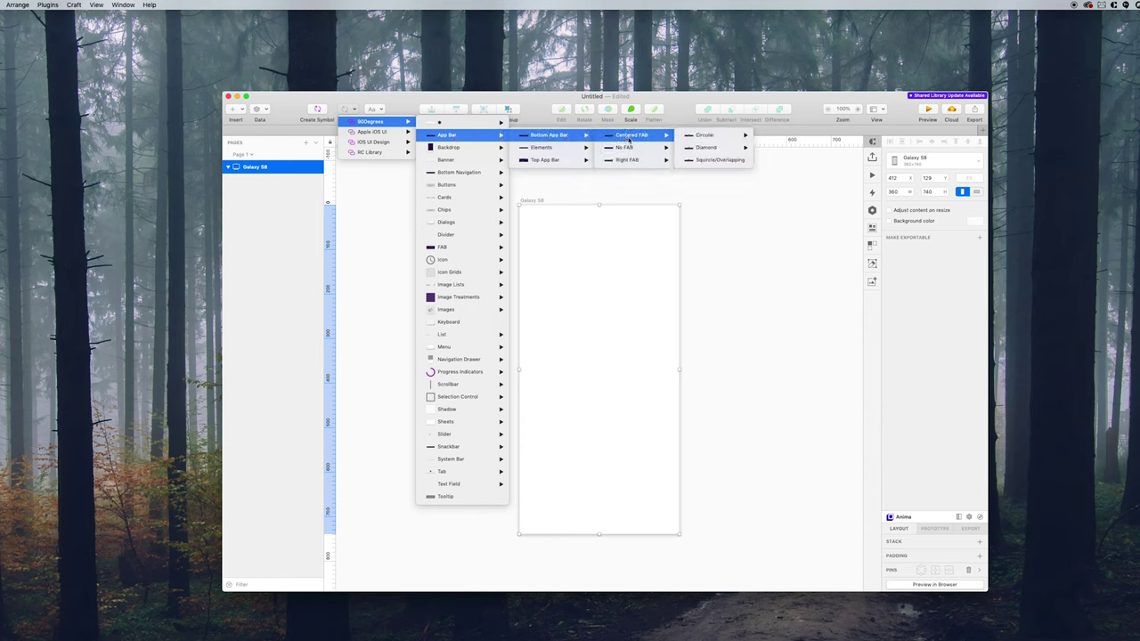
{"action": "mouse_move", "coordinate": [703, 137]}
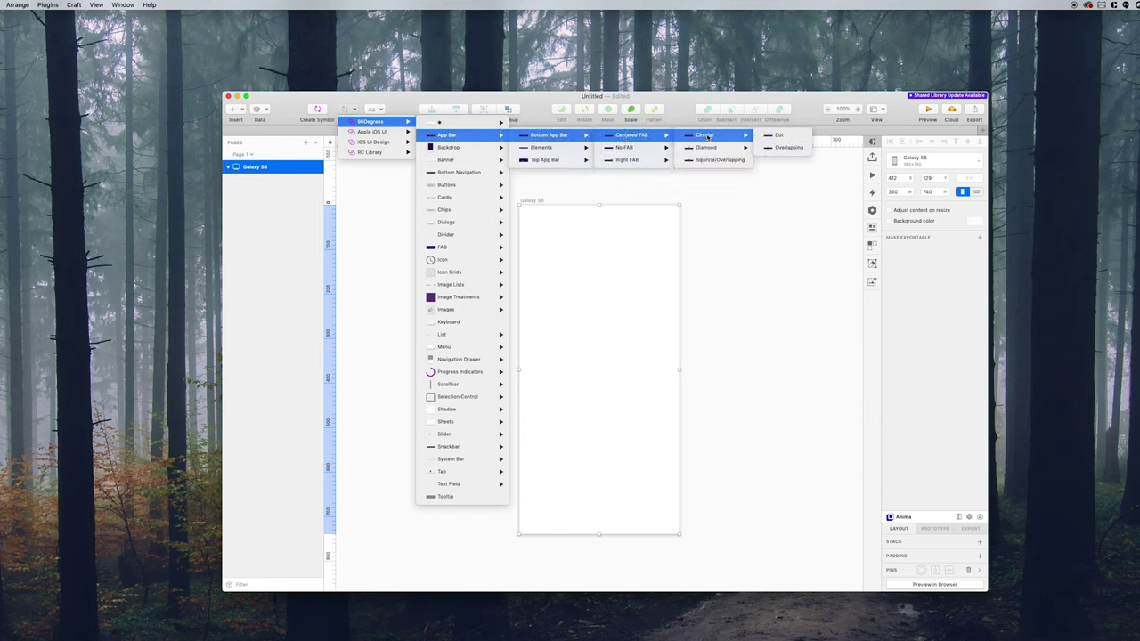
{"action": "left_click", "coordinate": [779, 135]}
{"action": "left_click", "coordinate": [600, 418]}
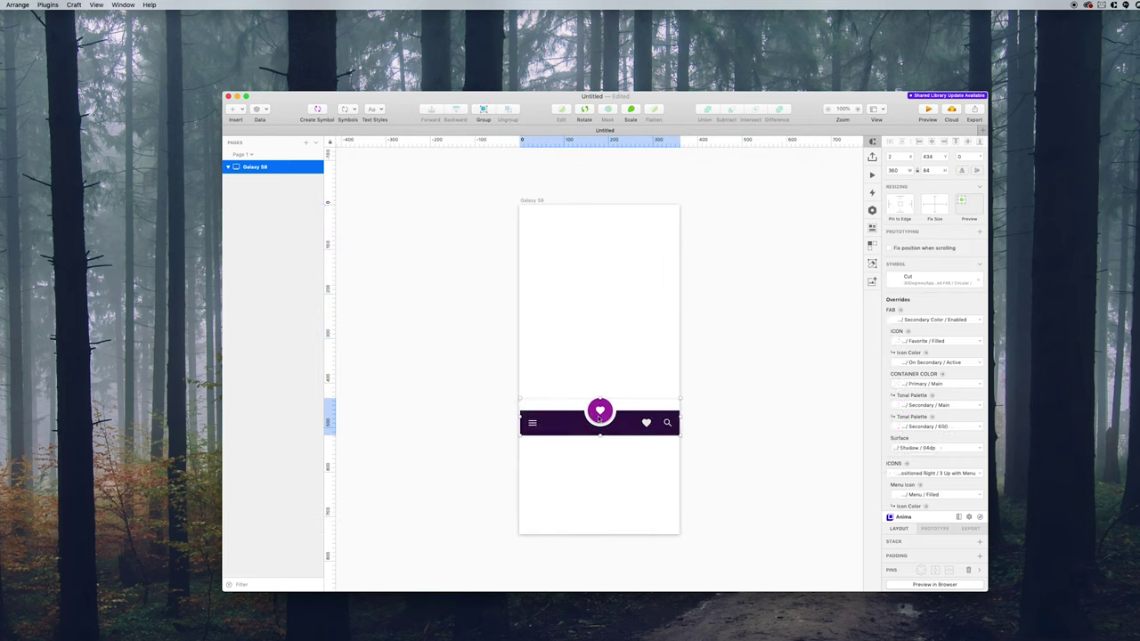
{"action": "left_click_drag", "start_coordinate": [623, 419], "coordinate": [624, 525]}
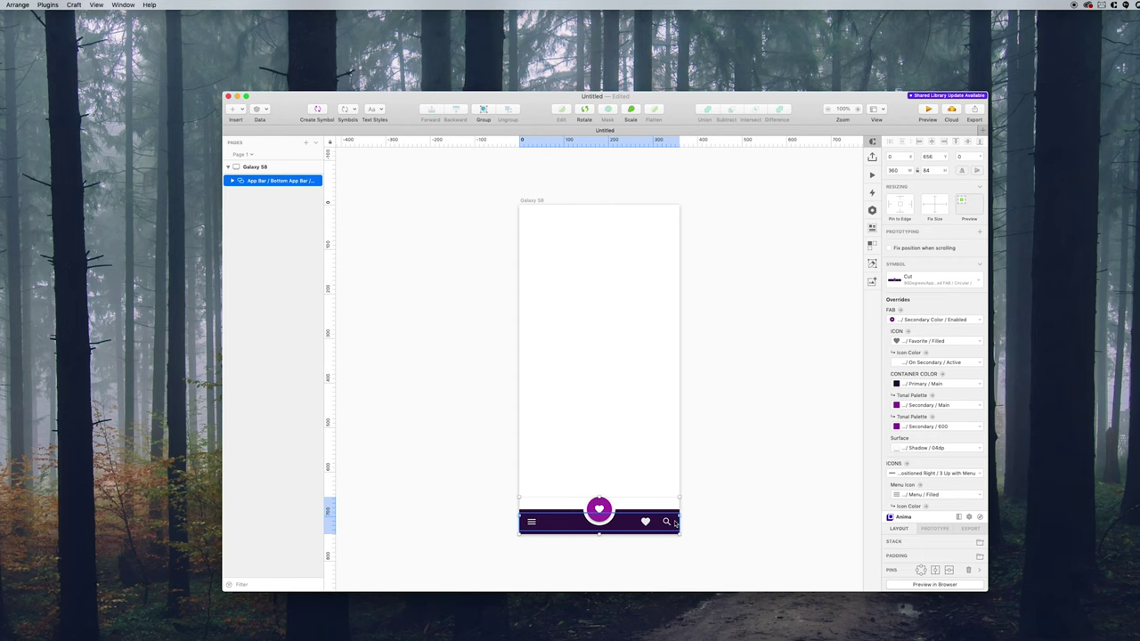
{"action": "mouse_move", "coordinate": [679, 521]}
{"action": "left_mouse_down"}
{"action": "mouse_move", "coordinate": [636, 518]}
{"action": "mouse_move", "coordinate": [679, 518]}
{"action": "left_mouse_up"}
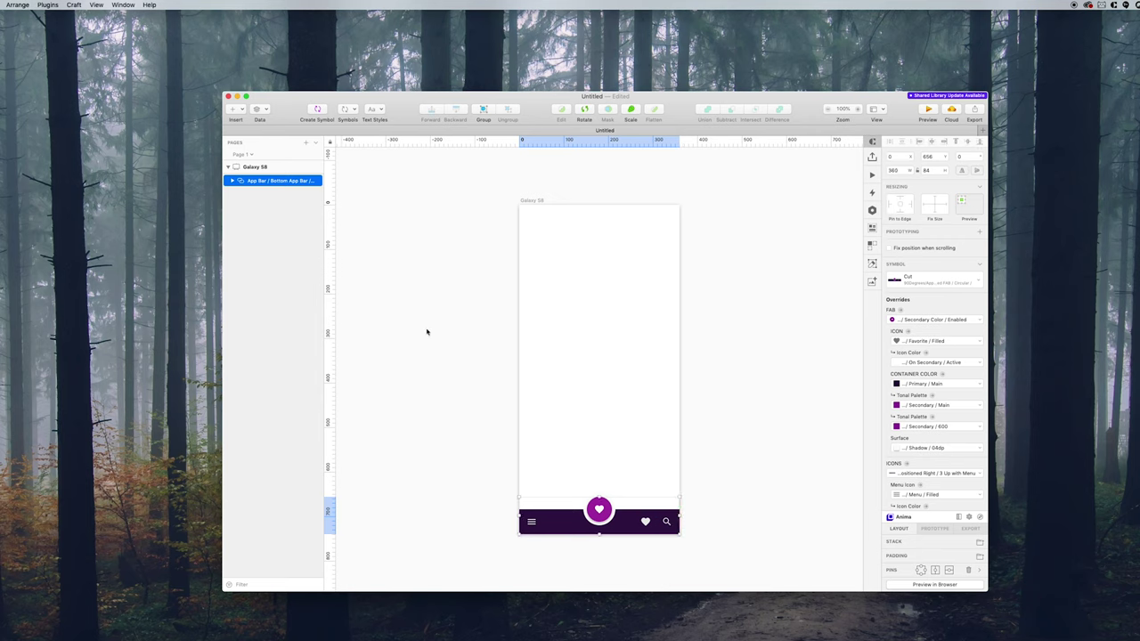
- Add a '90 Degrees' text layer in the H1 / Primary / Center style and move it onto the artboard
{"action": "left_click", "coordinate": [374, 108]}
{"action": "mouse_move", "coordinate": [390, 121]}
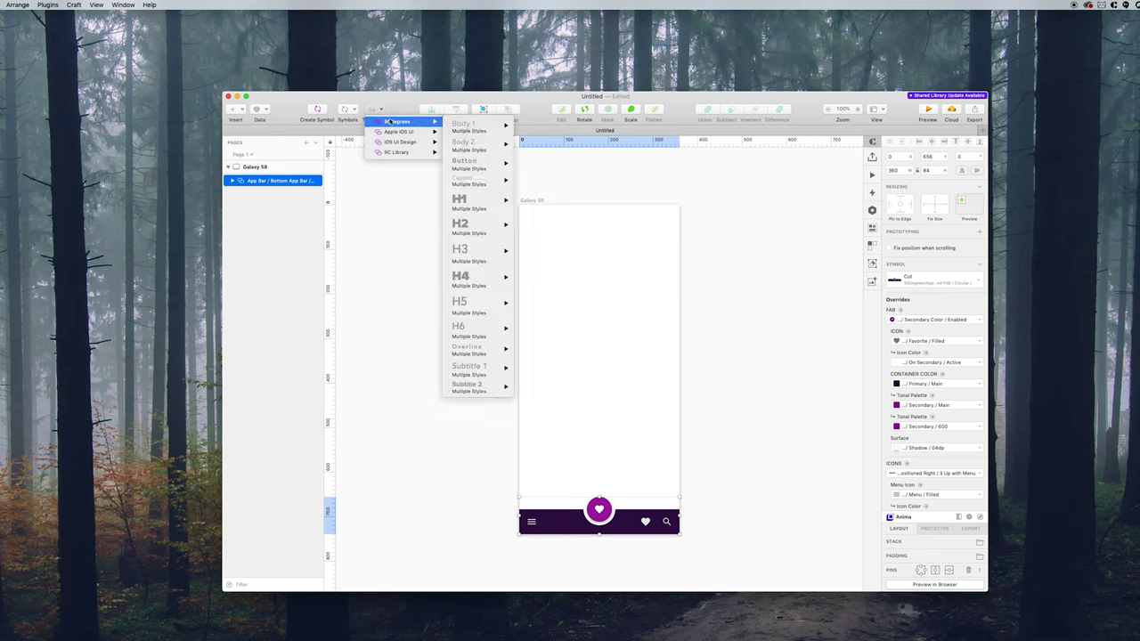
{"action": "mouse_move", "coordinate": [472, 208]}
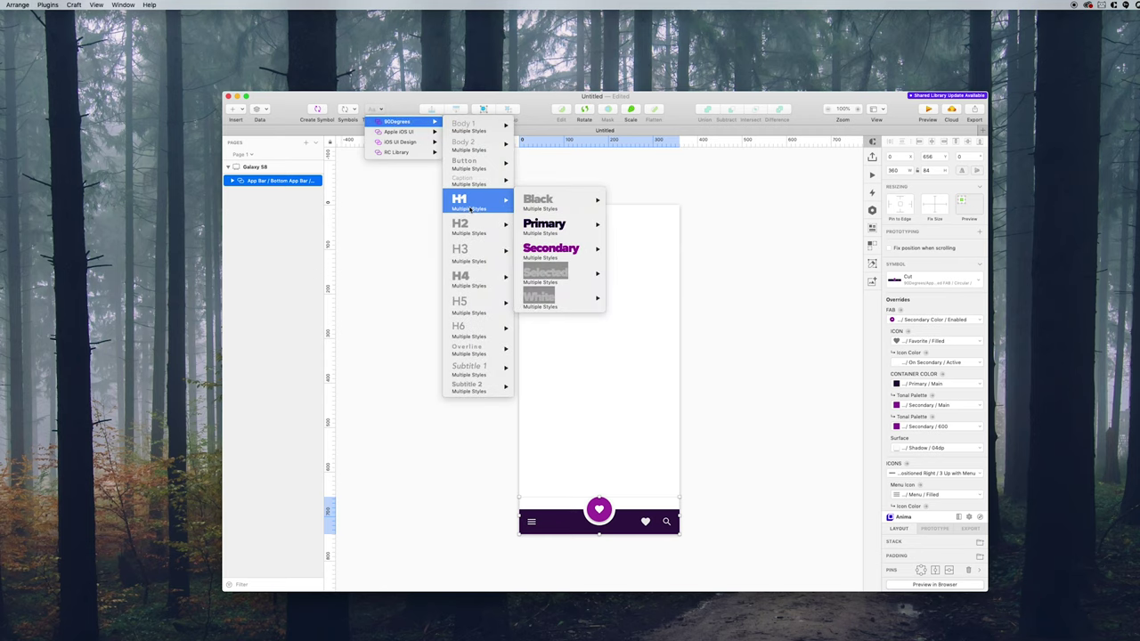
{"action": "mouse_move", "coordinate": [558, 226]}
{"action": "left_click", "coordinate": [623, 227]}
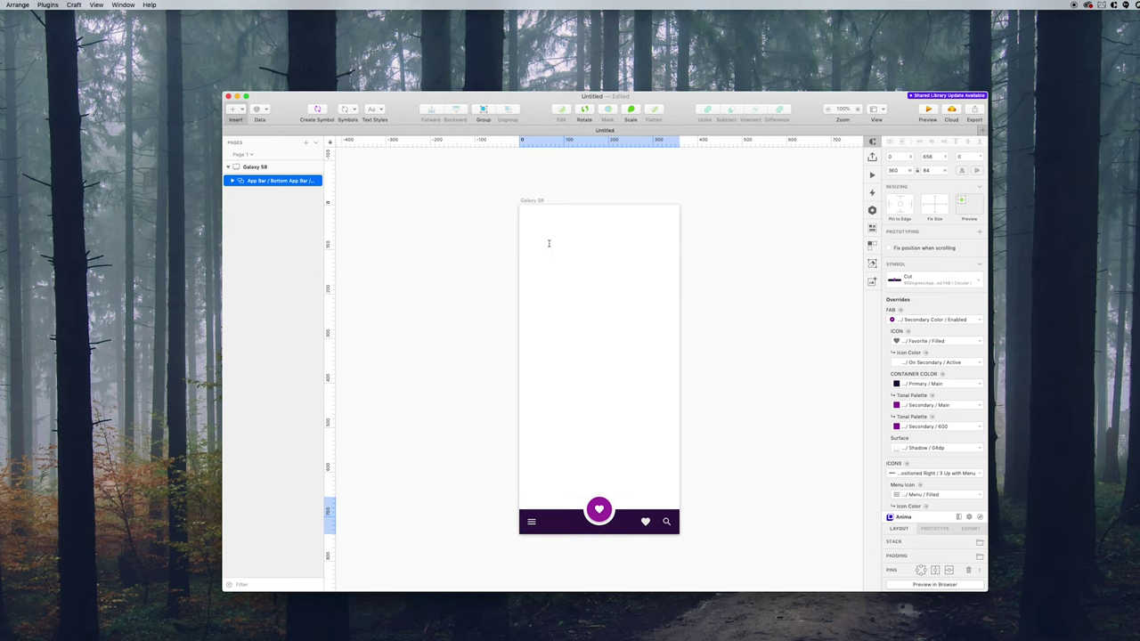
{"action": "left_click", "coordinate": [553, 251]}
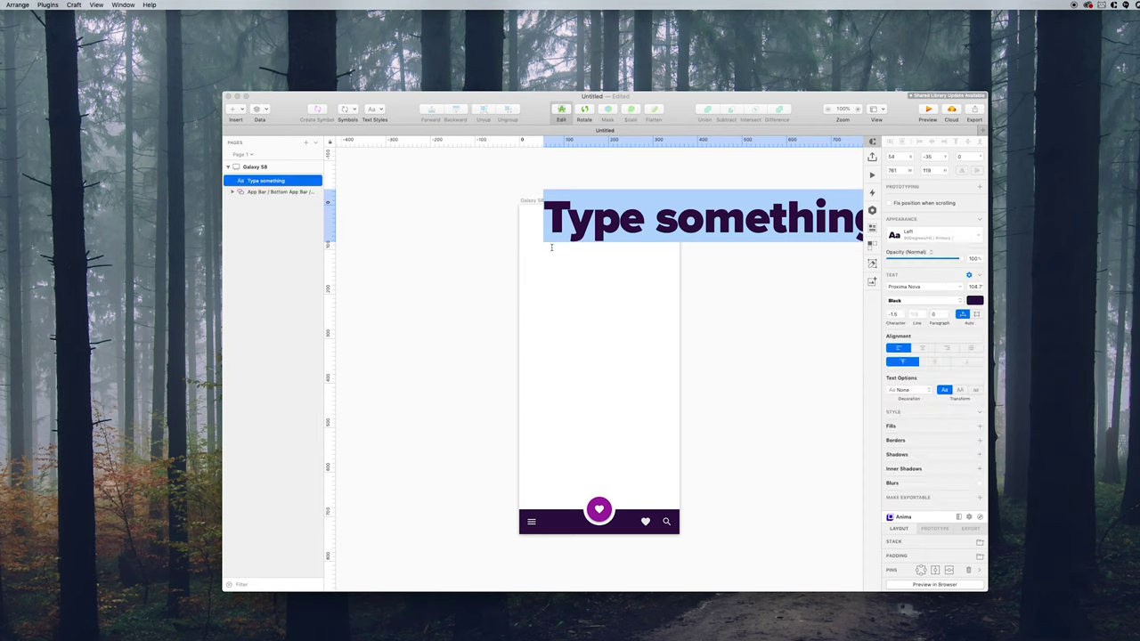
{"action": "type", "text": "90 De"}
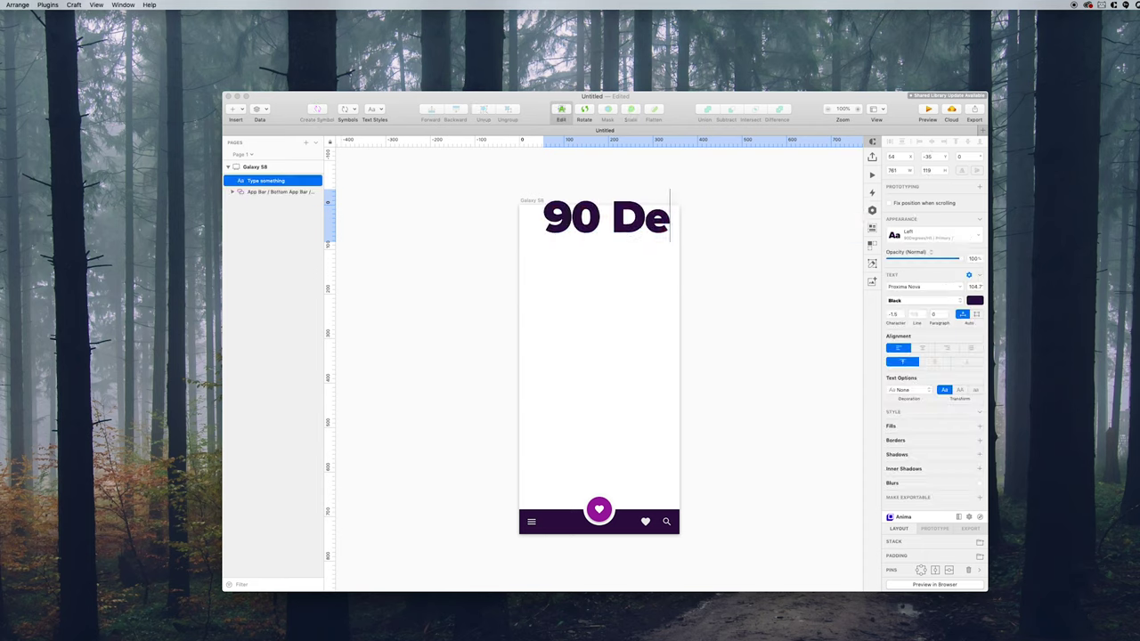
{"action": "type", "text": "grees"}
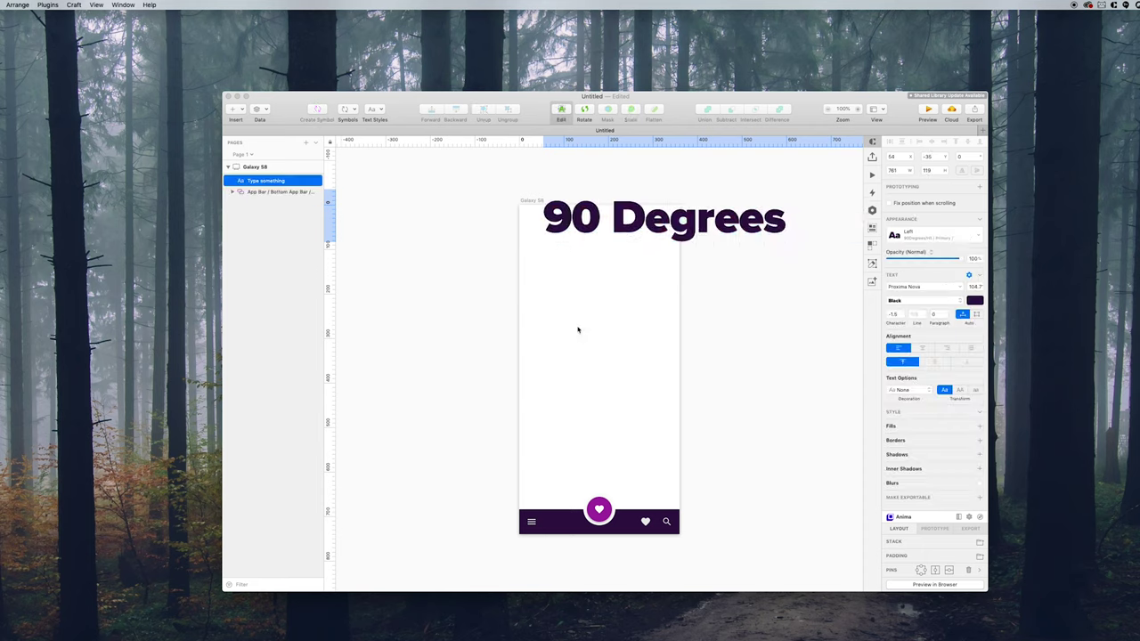
{"action": "key", "text": "Escape"}
{"action": "left_click_drag", "start_coordinate": [614, 221], "coordinate": [600, 251]}
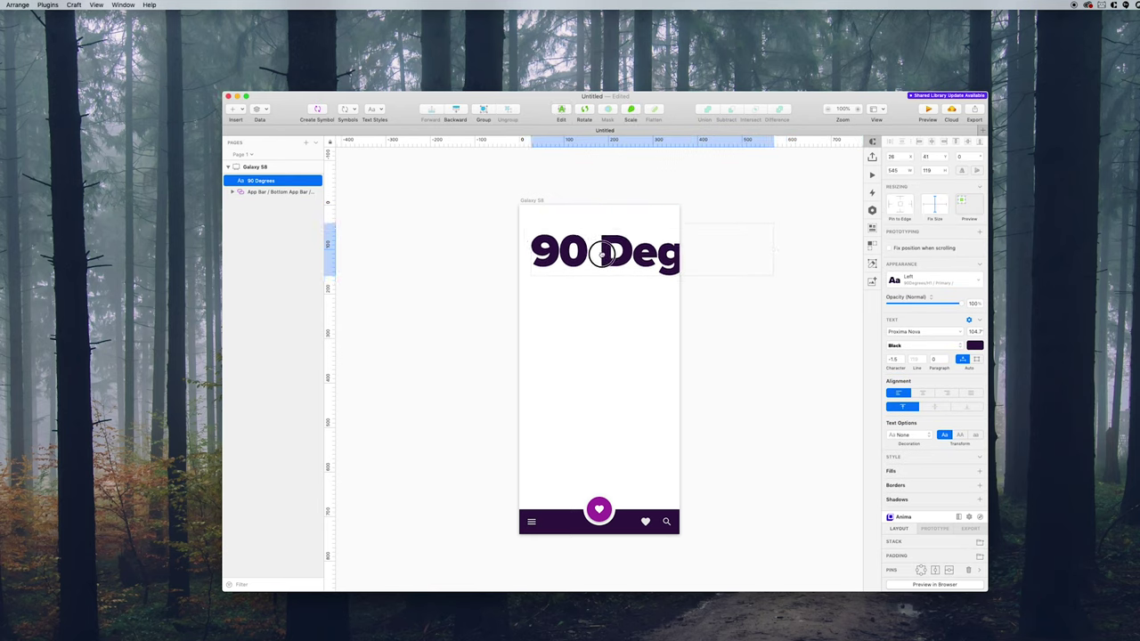
- Change the '90 Degrees' heading's text style to H4 / Primary
{"action": "left_click", "coordinate": [922, 283]}
{"action": "mouse_move", "coordinate": [940, 369]}
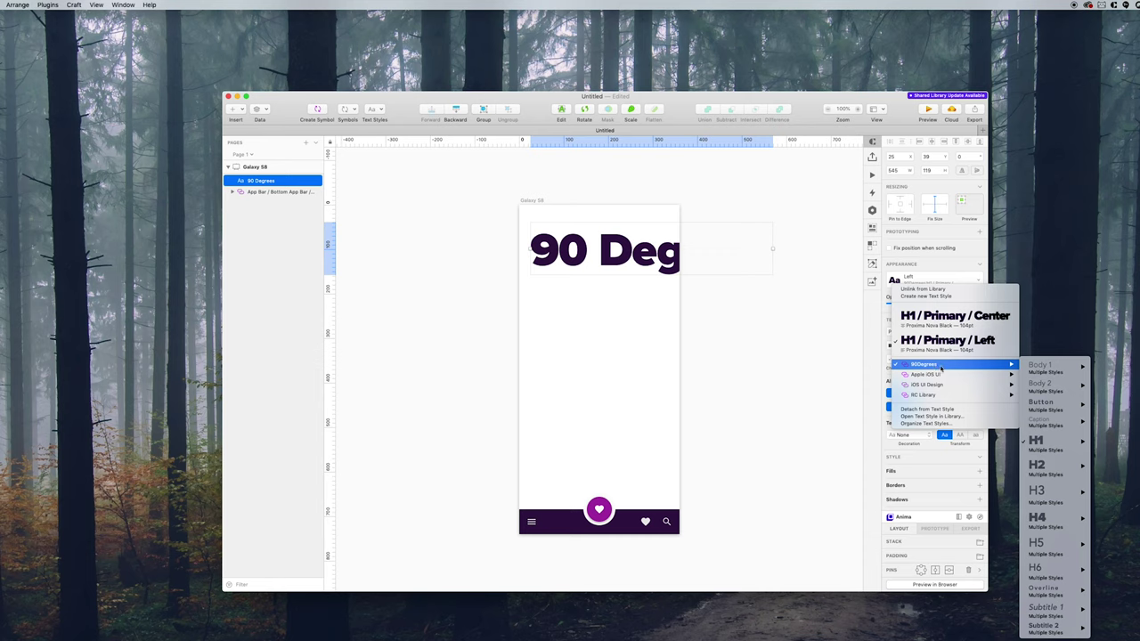
{"action": "mouse_move", "coordinate": [1079, 435]}
{"action": "mouse_move", "coordinate": [1057, 518]}
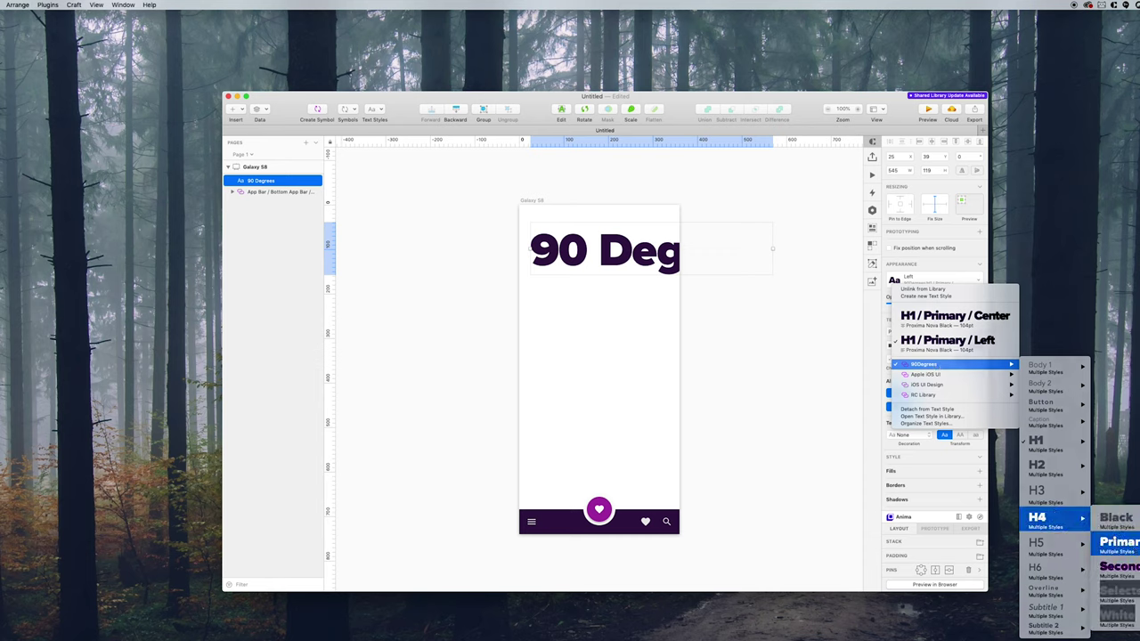
{"action": "left_click", "coordinate": [1118, 542]}
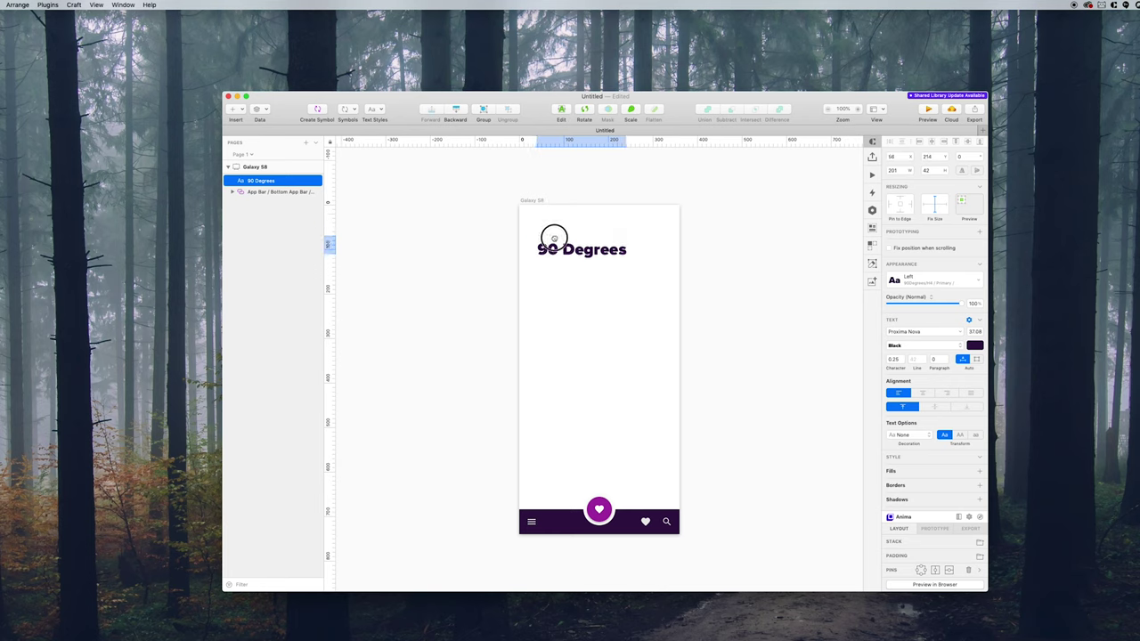
{"action": "left_click", "coordinate": [779, 402]}
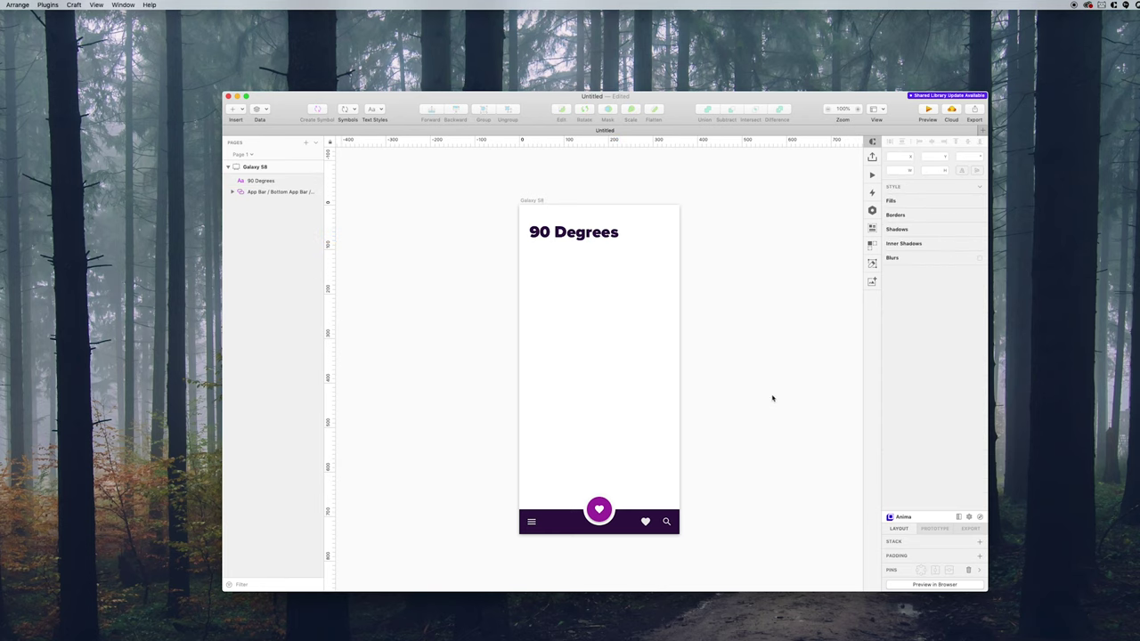
{"action": "left_click", "coordinate": [482, 228]}
{"action": "left_click", "coordinate": [579, 233]}
- Drag the '90 Degrees' heading about 26 px lower, to X 25, Y 80
{"action": "left_click_drag", "start_coordinate": [579, 233], "coordinate": [580, 256]}
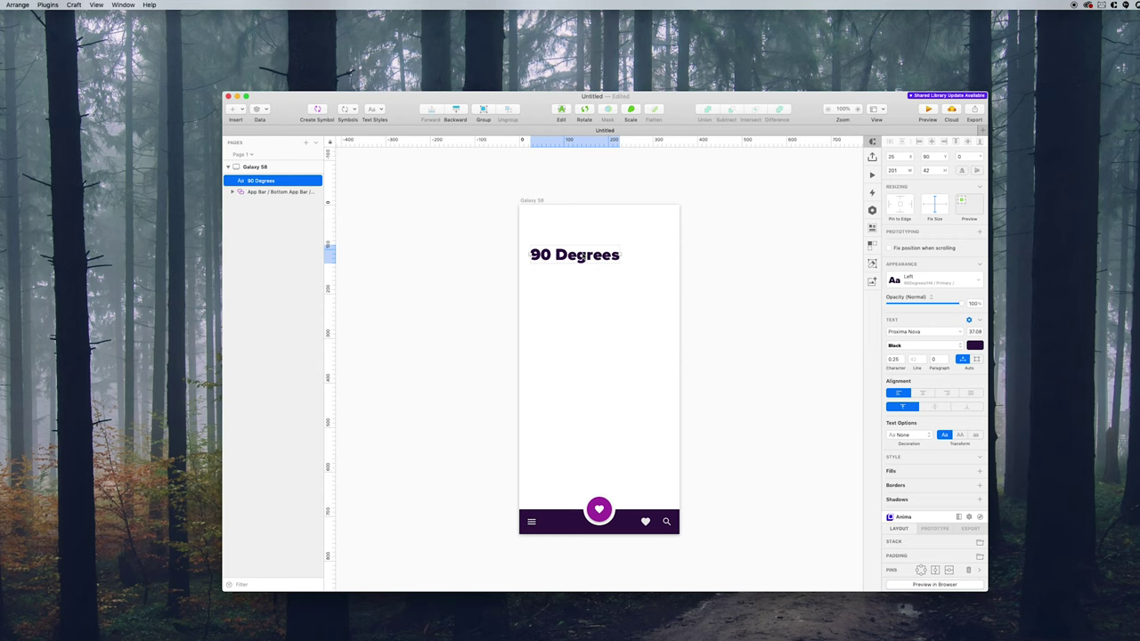